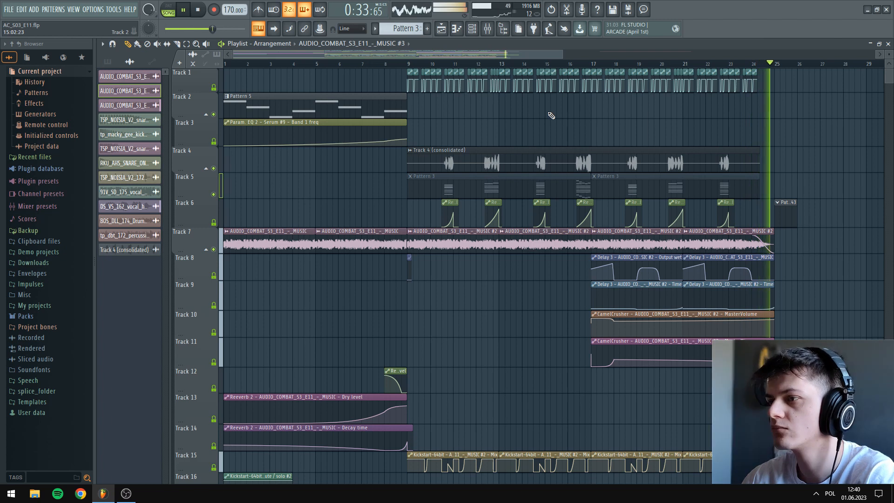
# Stop the arrangement playback and listen to the AUDIO_COMBAT_S3_E11_-_MUSIC #3 clip on Track 5 at bar 33
pyautogui.press('space')
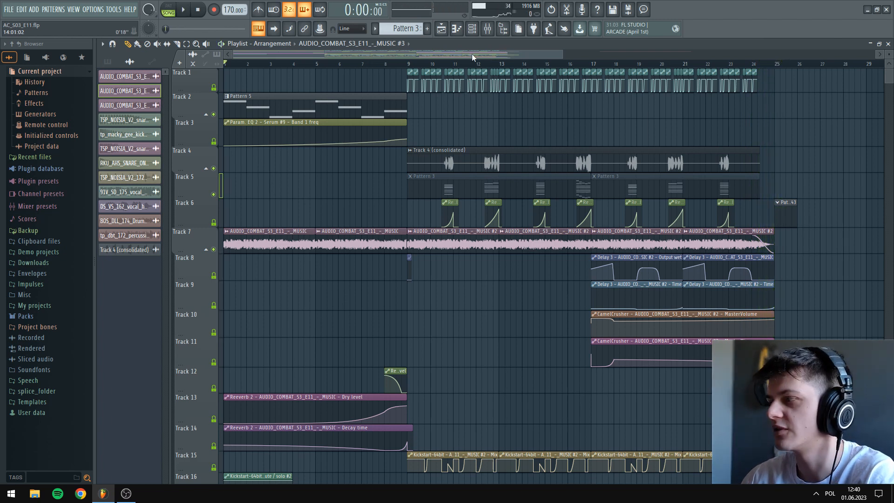
pyautogui.moveTo(447, 52)
pyautogui.mouseDown()
pyautogui.moveTo(621, 53)
pyautogui.moveTo(454, 48)
pyautogui.mouseUp()
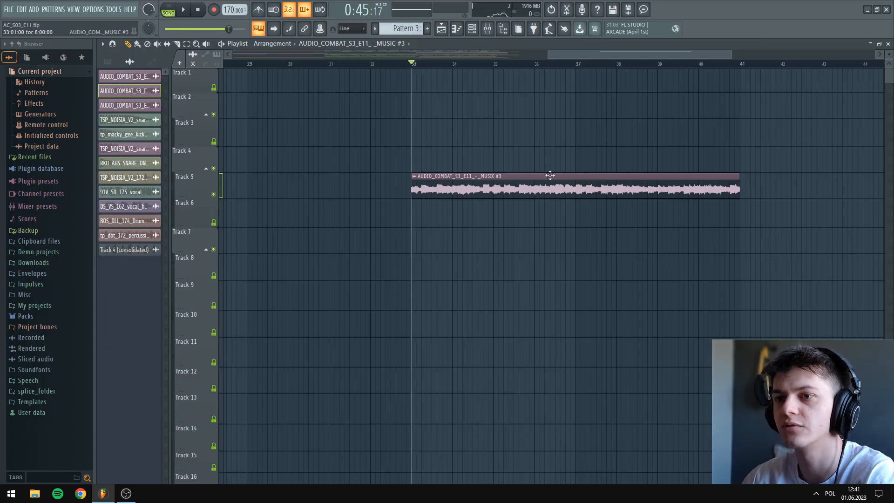
pyautogui.doubleClick(542, 181)
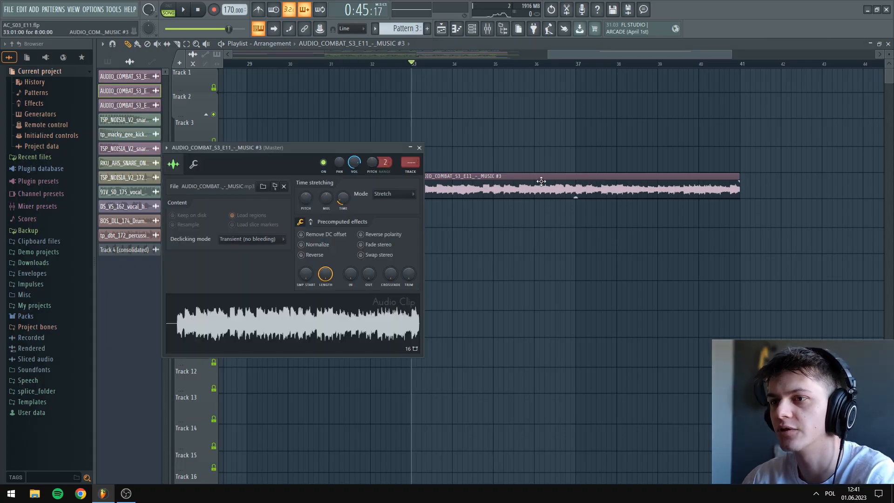
pyautogui.click(419, 148)
pyautogui.press('space')
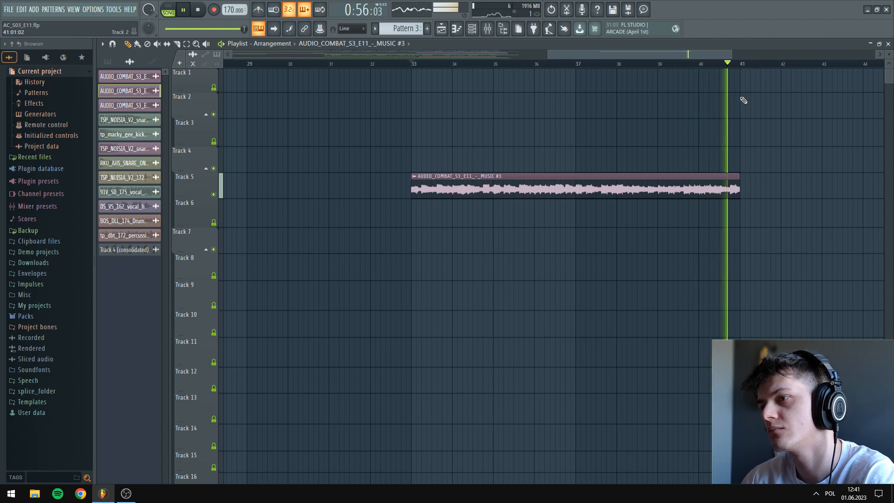
pyautogui.press('space')
# Shorten the Track 5 audio clip to end at bar 37 and listen to the shortened loop
pyautogui.scroll(-2, 634, 60)
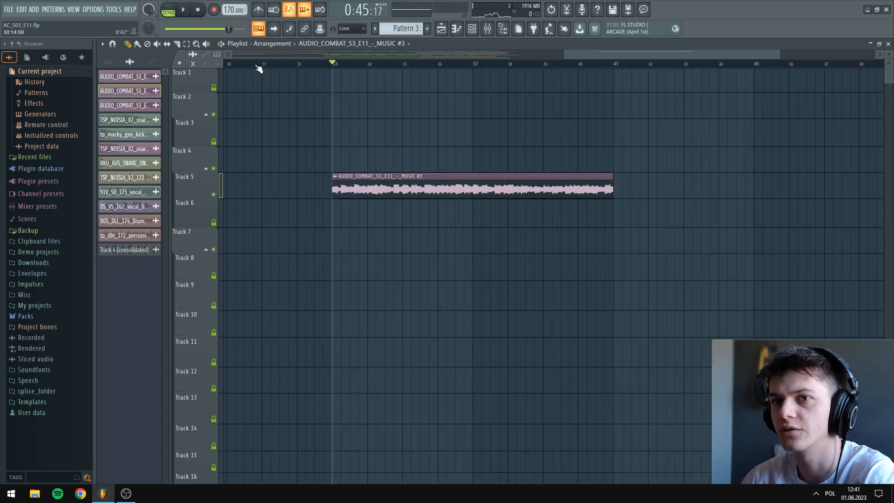
pyautogui.moveTo(612, 176); pyautogui.dragTo(477, 174)
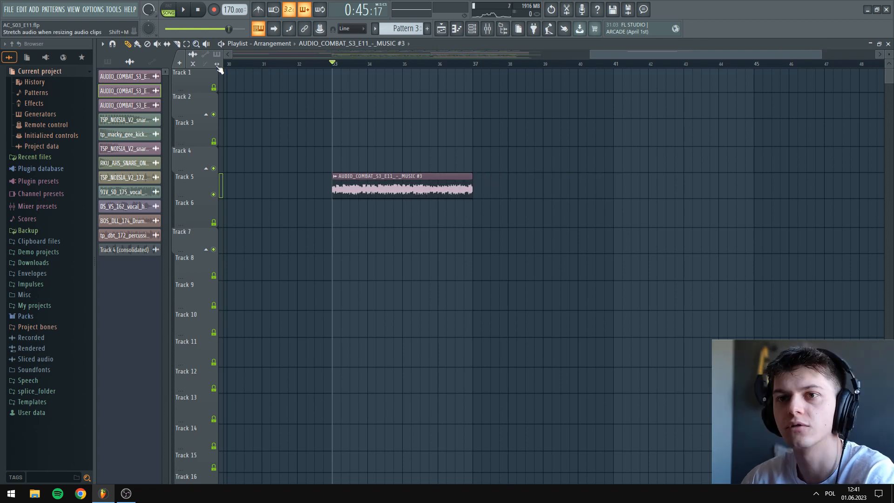
pyautogui.scroll(2, 462, 127)
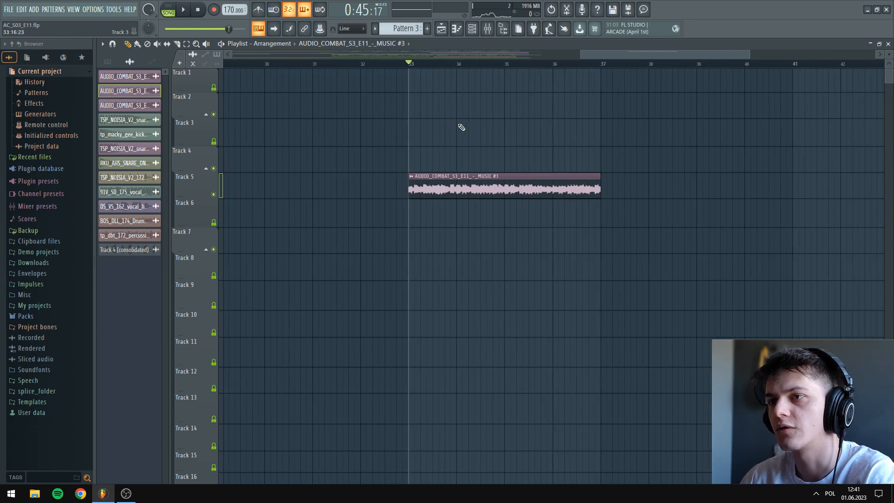
pyautogui.scroll(3, 494, 98)
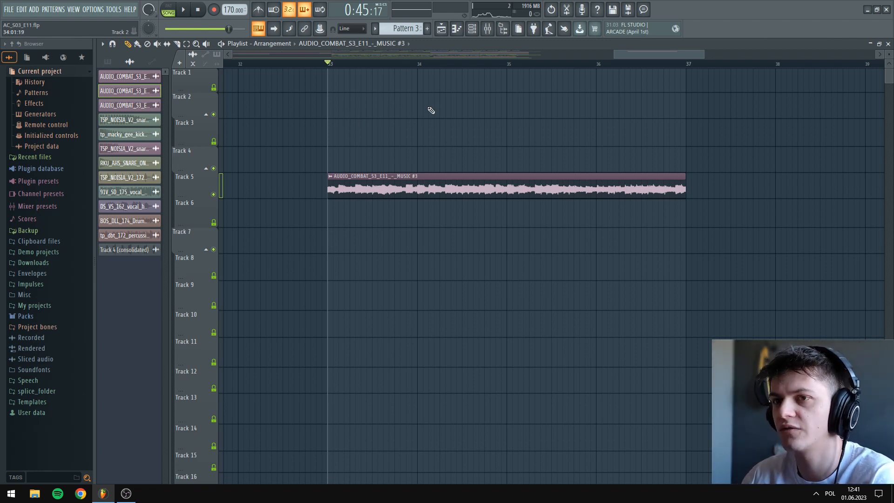
pyautogui.scroll(-4, 693, 150)
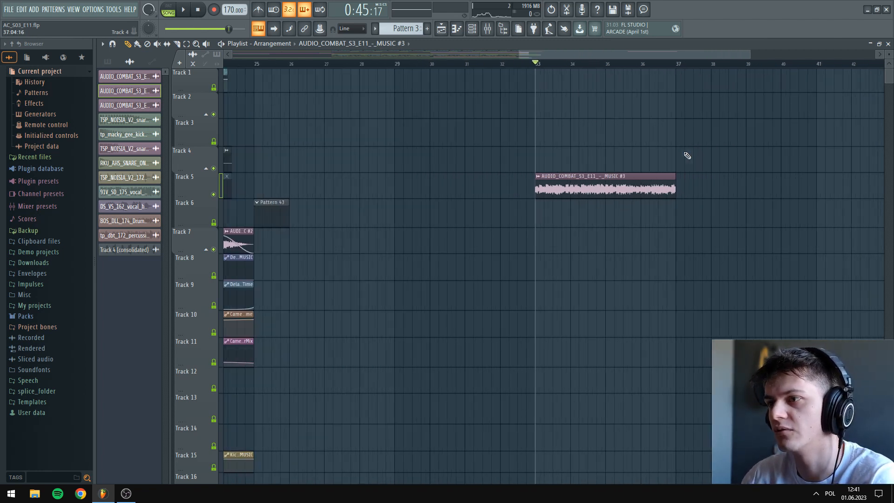
pyautogui.hscroll(1, 559, 119)
pyautogui.scroll(4, 739, 176)
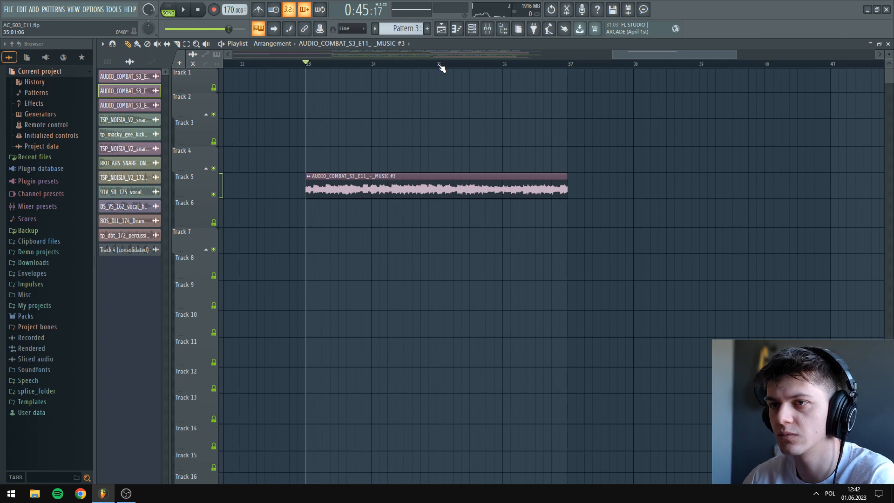
pyautogui.press('space')
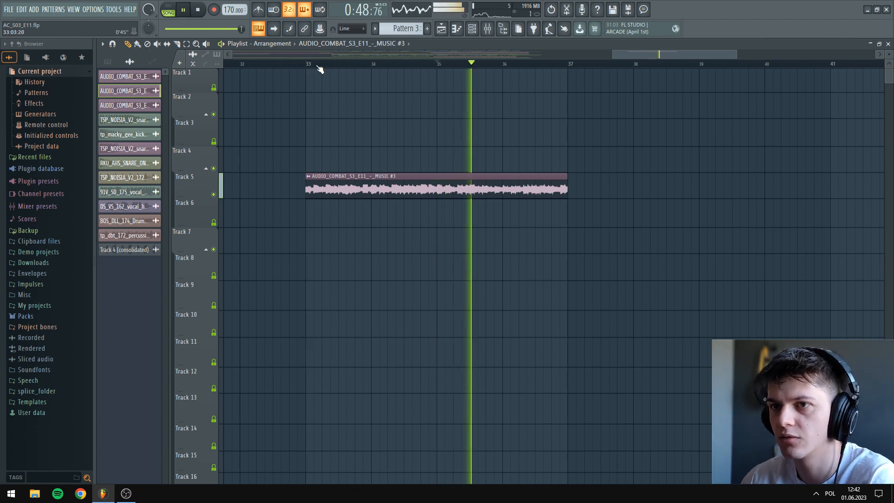
pyautogui.press('space')
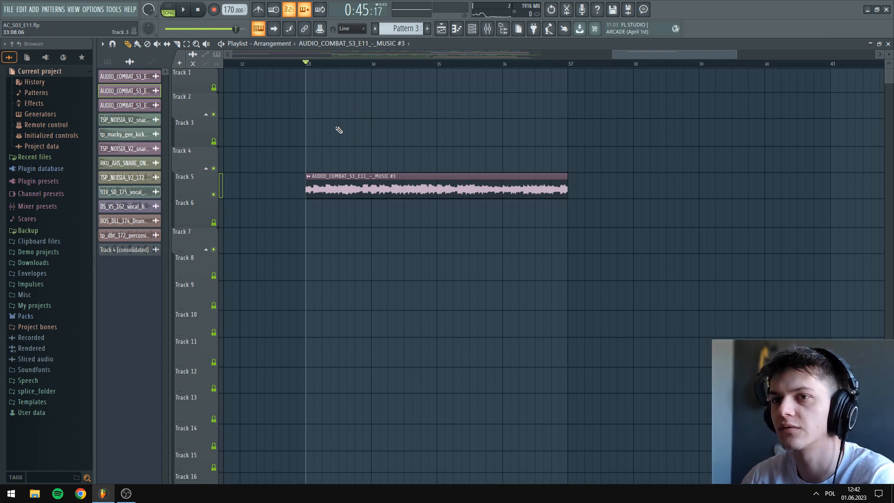
pyautogui.press('space')
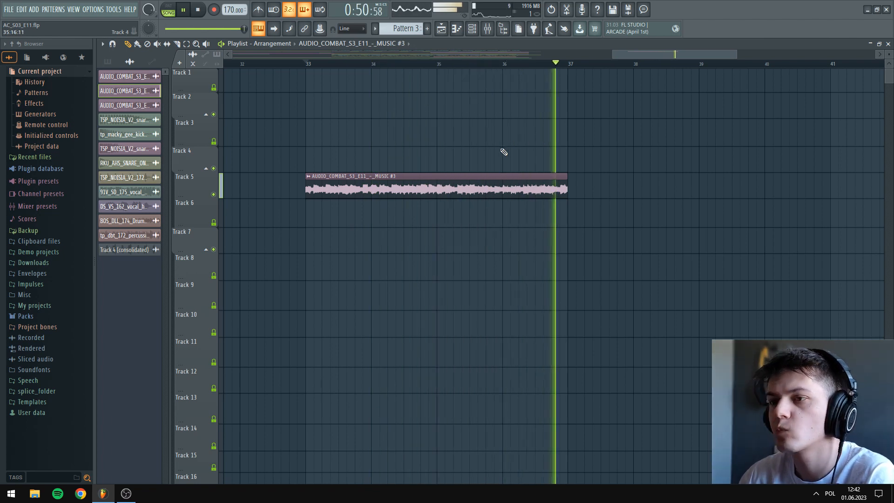
pyautogui.press('space')
# Route the Track 5 audio clip to mixer insert 3 (MUSIC #2) and switch off all ten effects on that insert
pyautogui.doubleClick(400, 180)
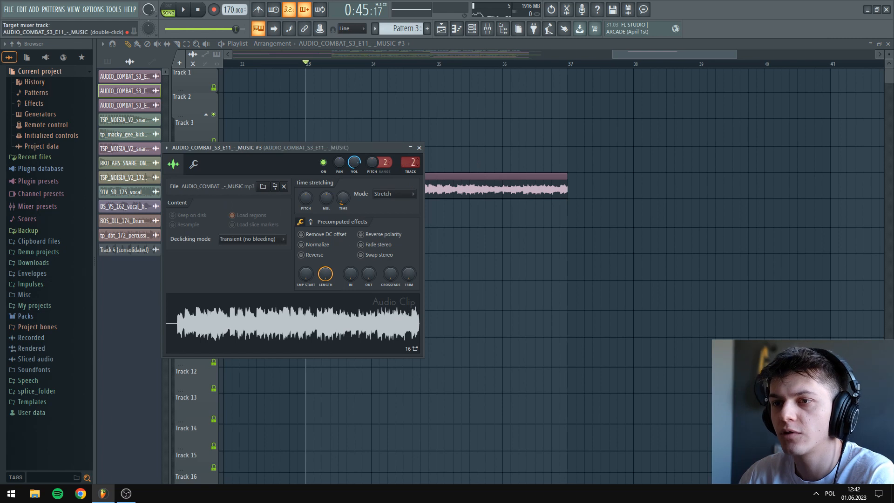
pyautogui.click(419, 148)
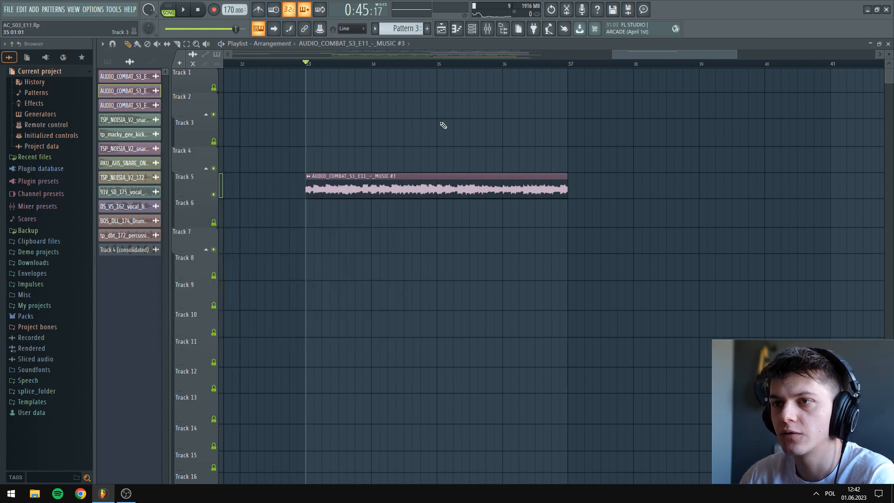
pyautogui.click(487, 31)
pyautogui.moveTo(849, 241); pyautogui.dragTo(849, 131)
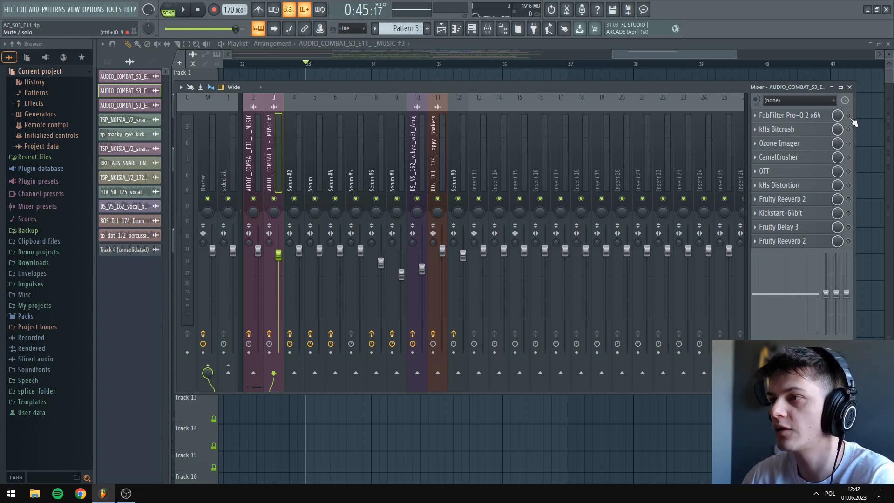
# Enable FabFilter Pro-Q 2 and kHs Bitcrush on insert 3, show their settings, and play the clip through them
pyautogui.click(797, 118)
pyautogui.click(701, 76)
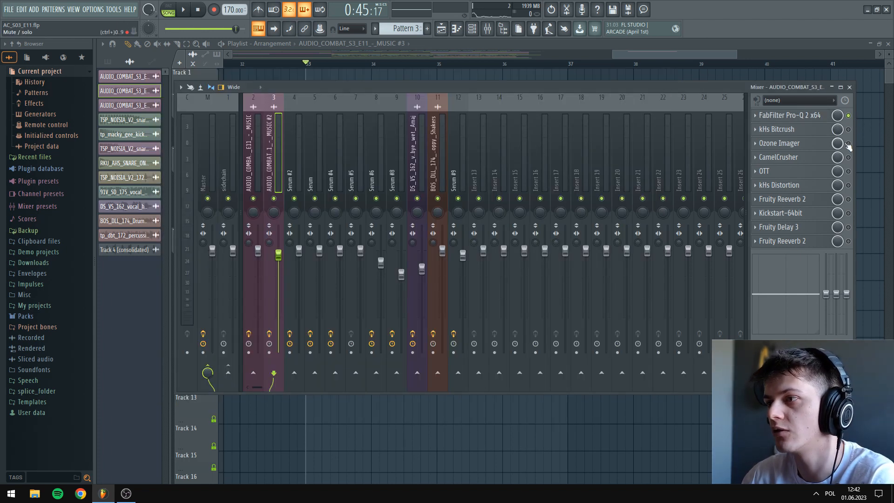
pyautogui.click(849, 130)
pyautogui.click(792, 130)
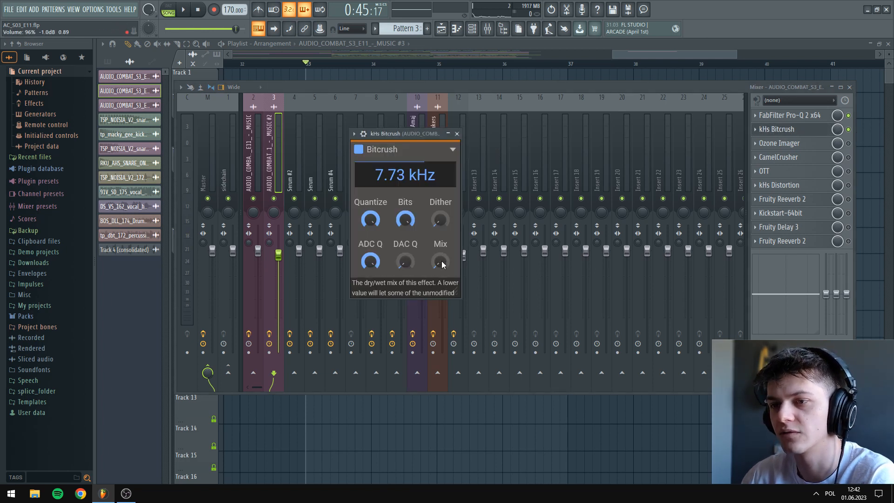
pyautogui.moveTo(406, 135); pyautogui.dragTo(415, 150)
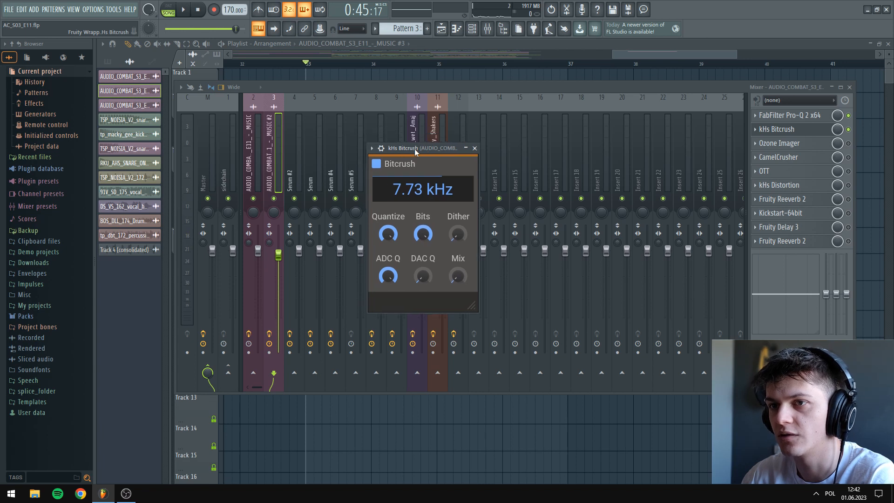
pyautogui.click(474, 148)
pyautogui.press('F9')
pyautogui.press('space')
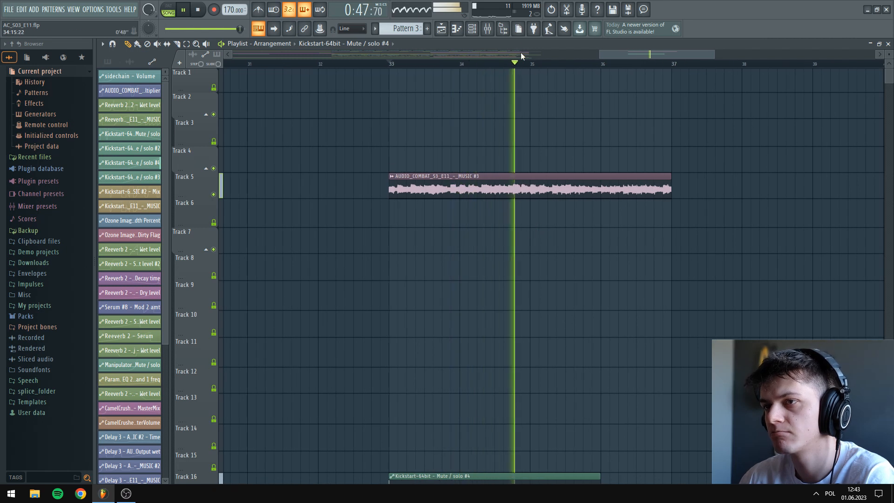
# Enable Ozone Imager on insert 3 and show its settings while the clip plays
pyautogui.click(488, 29)
pyautogui.press('space')
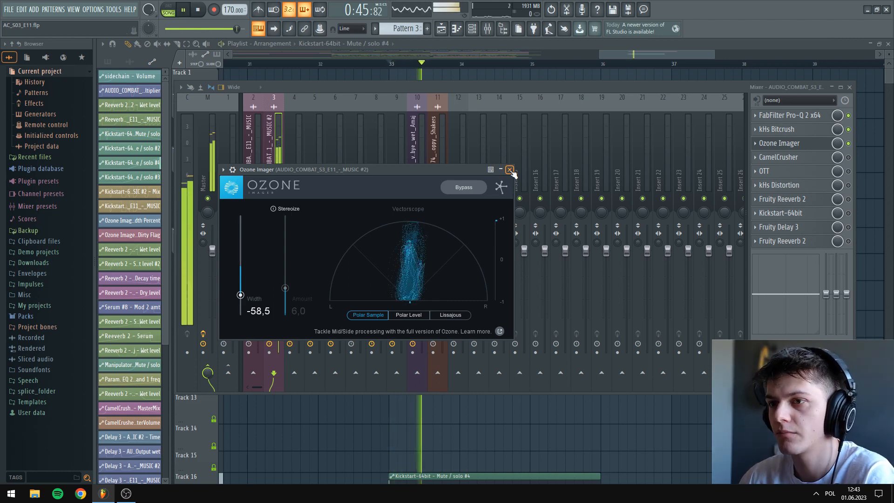
pyautogui.click(510, 170)
# Enable CamelCrusher on insert 3, show its settings, and play the clip through it
pyautogui.click(787, 160)
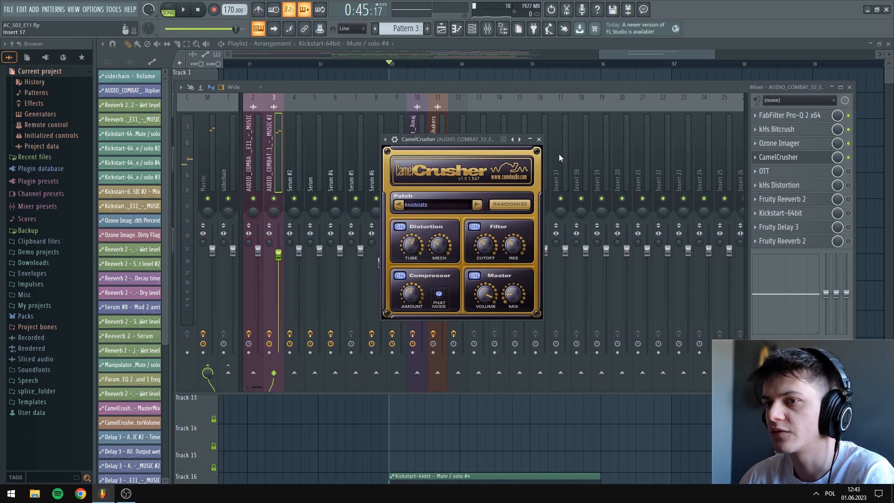
pyautogui.press('space')
pyautogui.press('space')
pyautogui.click(539, 139)
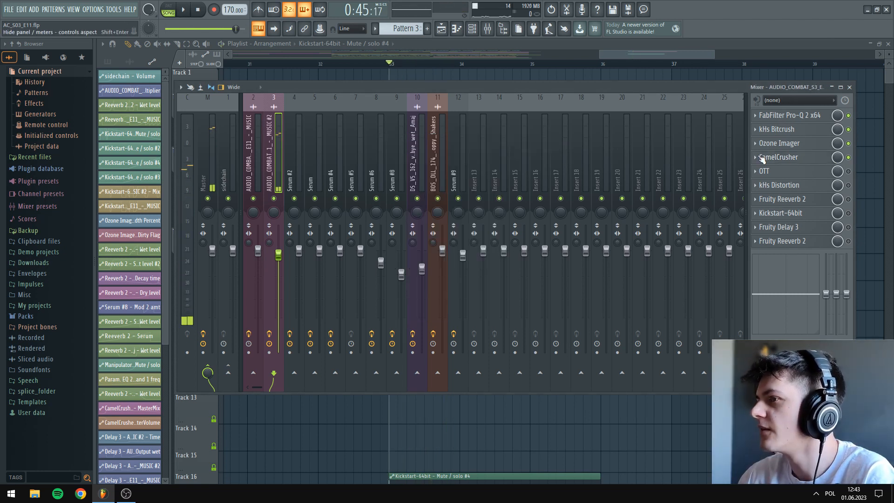
# Enable OTT on insert 3, show its settings, and play the clip through it
pyautogui.click(849, 172)
pyautogui.click(773, 171)
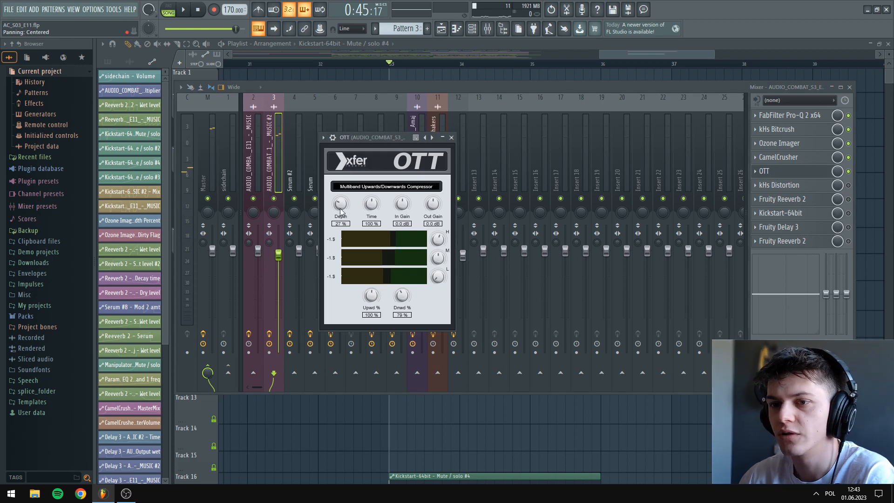
pyautogui.press('space')
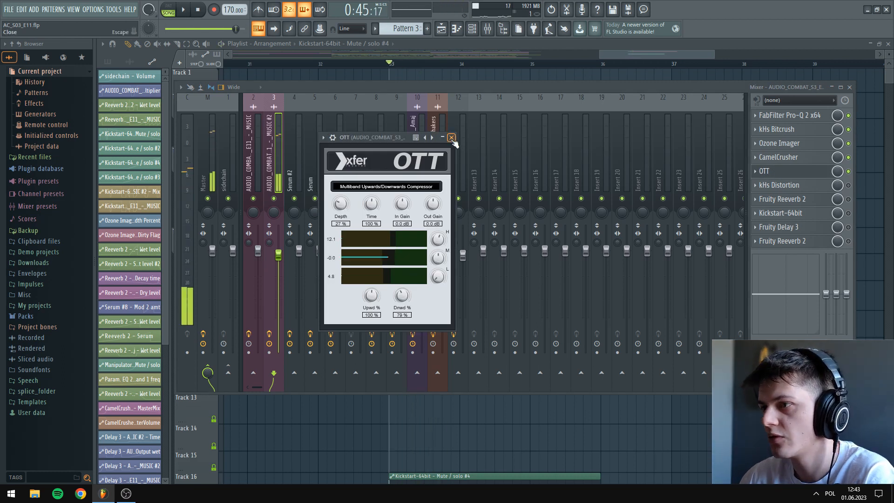
pyautogui.click(451, 139)
# Enable kHs Distortion on insert 3, show its settings, and play the clip through it
pyautogui.click(811, 188)
pyautogui.press('space')
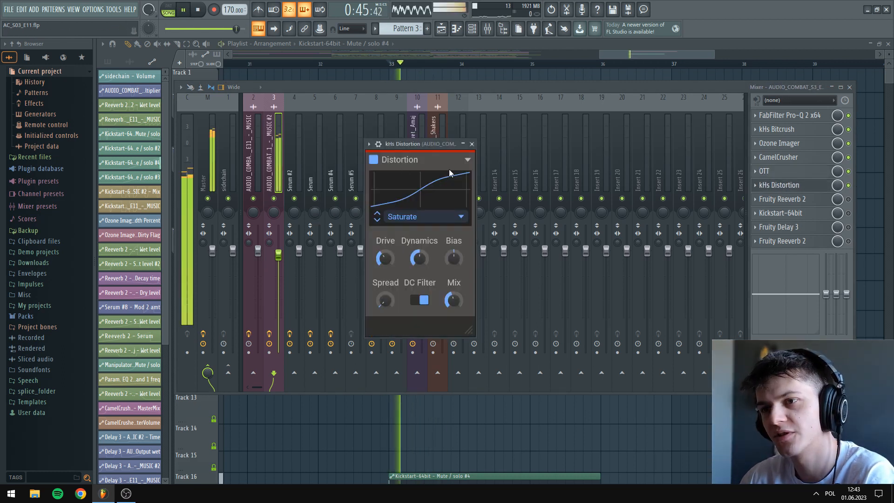
pyautogui.click(472, 143)
pyautogui.press('space')
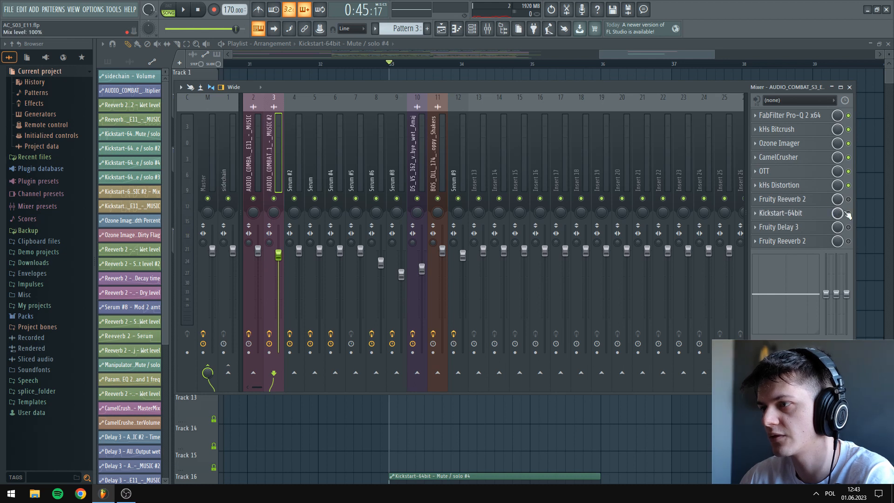
# Delete the Kickstart-64bit mute/solo automation clip on Track 16 and play the clip with Kickstart-64bit enabled
pyautogui.scroll(-3, 559, 439)
pyautogui.rightClick(568, 408)
pyautogui.scroll(3, 537, 238)
pyautogui.press('space')
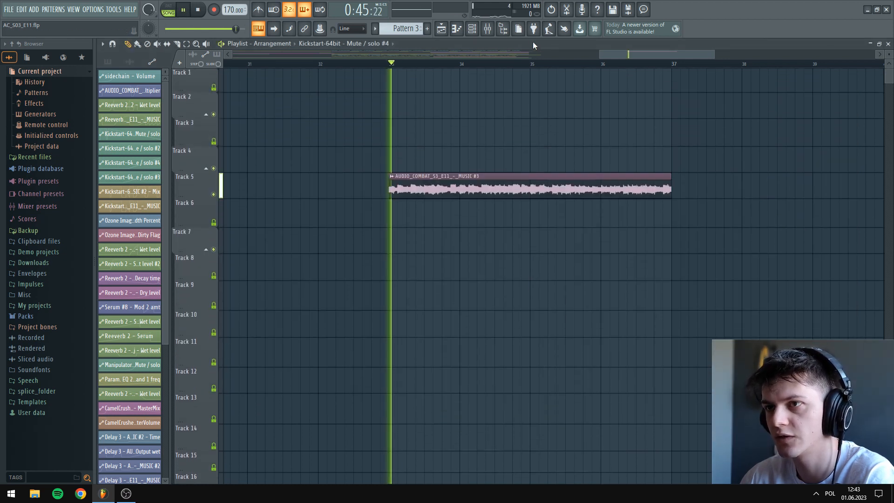
pyautogui.press('space')
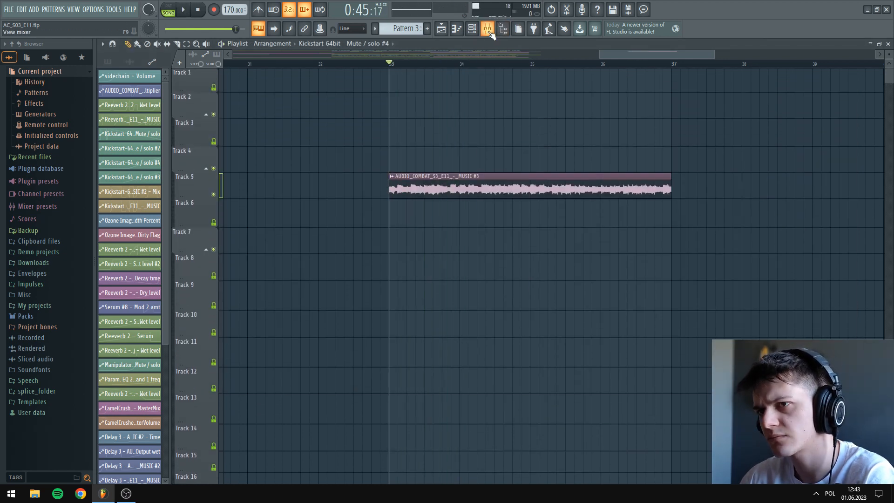
# Enable both Fruity Reeverb 2 effects and Fruity Delay 3 on insert 3, and play the clip through the full chain
pyautogui.click(488, 29)
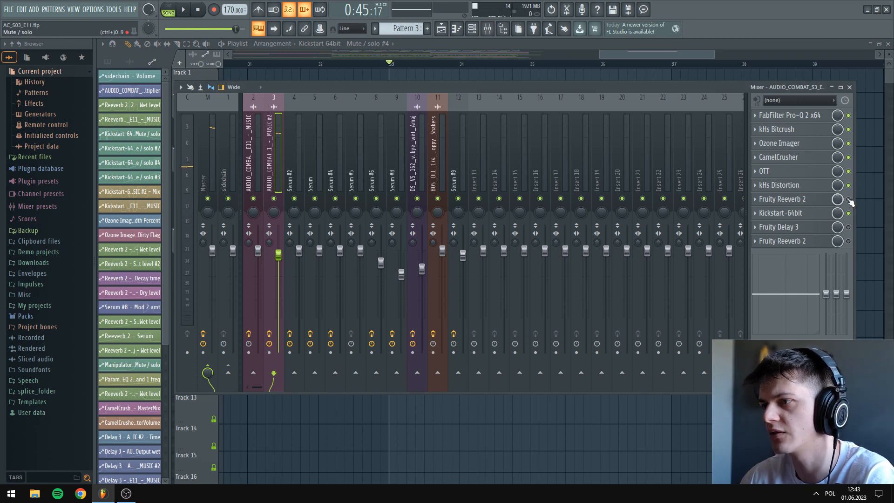
pyautogui.click(783, 198)
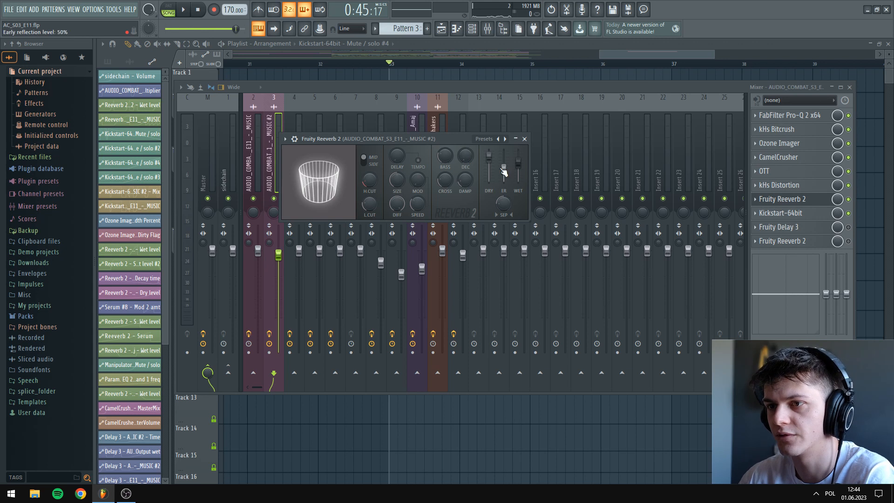
pyautogui.click(524, 139)
pyautogui.press('space')
pyautogui.press('space')
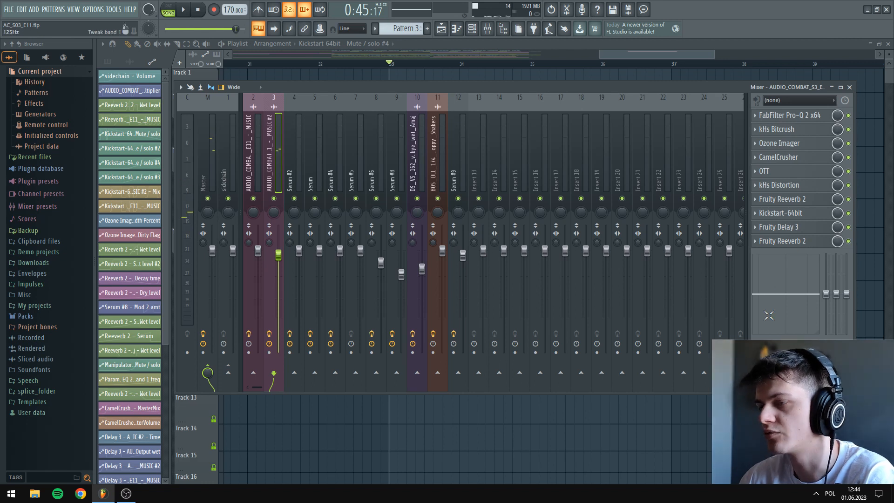
# Return to the main arrangement in the playlist and place the playhead at bar 9
pyautogui.press('F9')
pyautogui.scroll(-5, 543, 289)
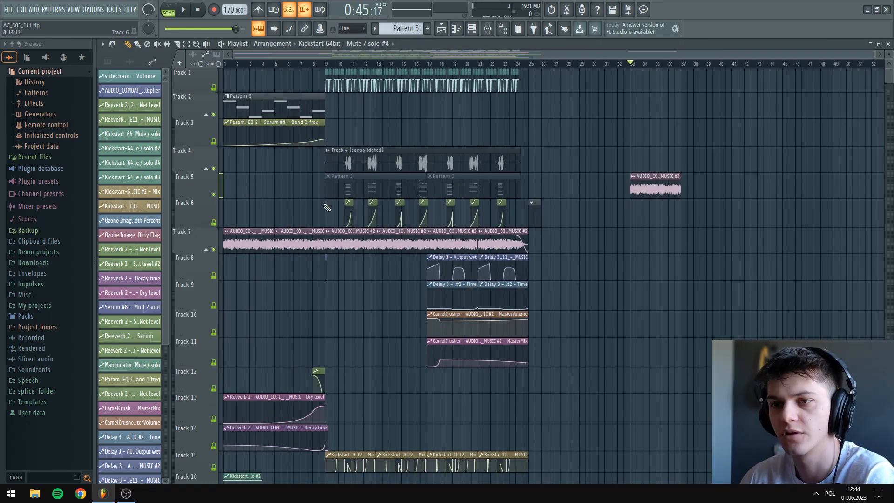
pyautogui.scroll(4, 409, 77)
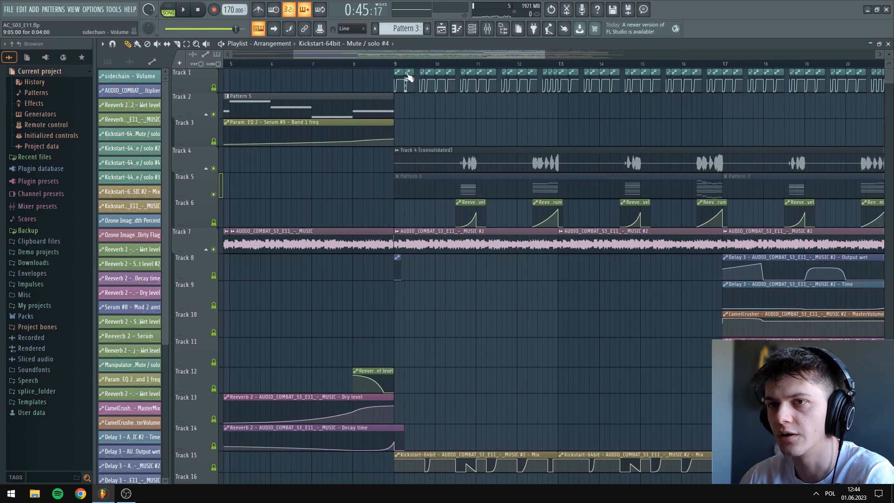
pyautogui.scroll(-2, 420, 310)
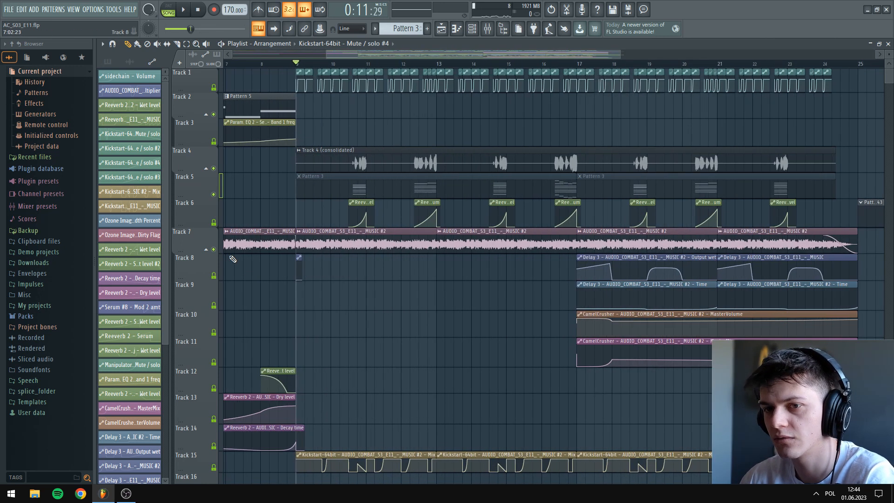
# Solo Track 7 together with its automation tracks and play the arrangement from bar 9
pyautogui.rightClick(215, 250)
pyautogui.press('space')
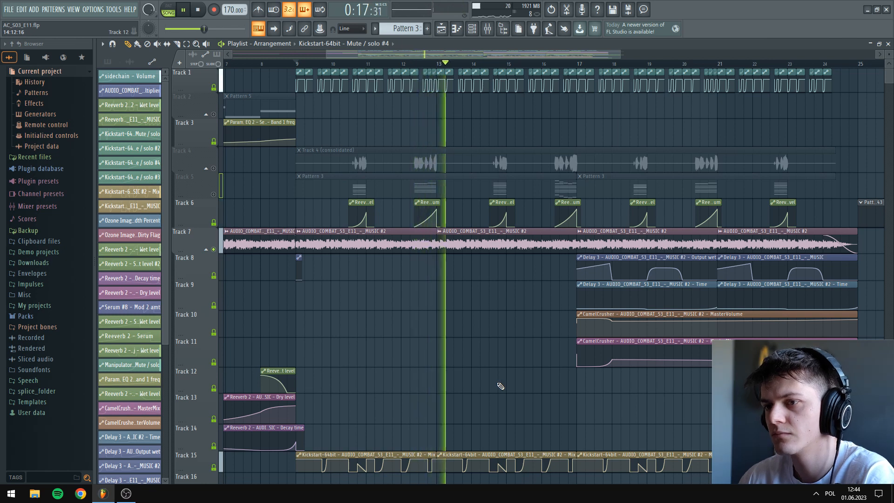
pyautogui.scroll(-4, 536, 343)
pyautogui.scroll(-3, 536, 342)
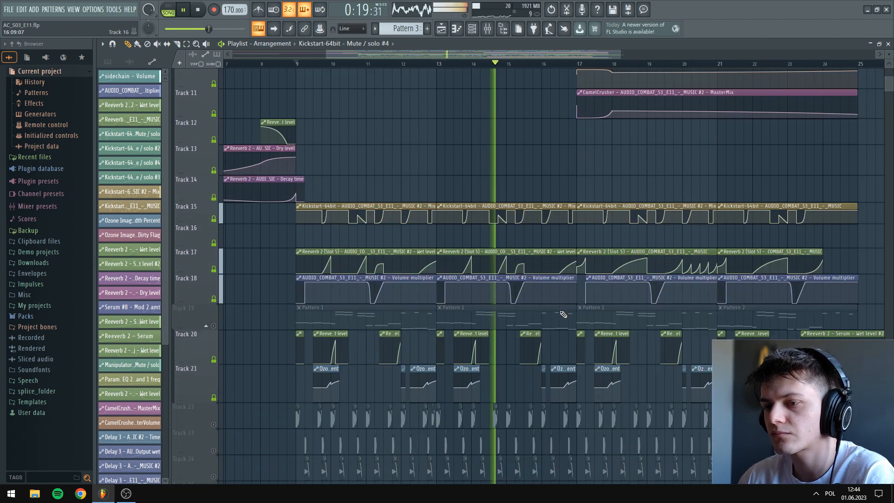
pyautogui.scroll(1, 666, 302)
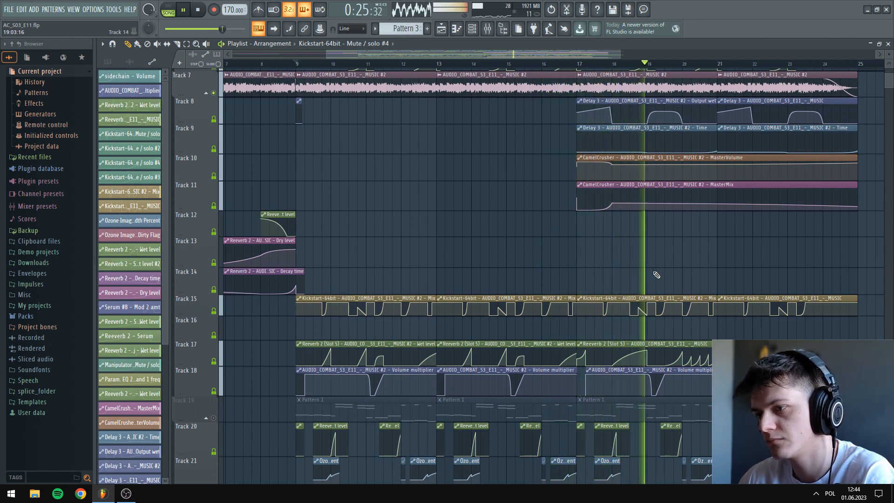
pyautogui.scroll(3, 569, 317)
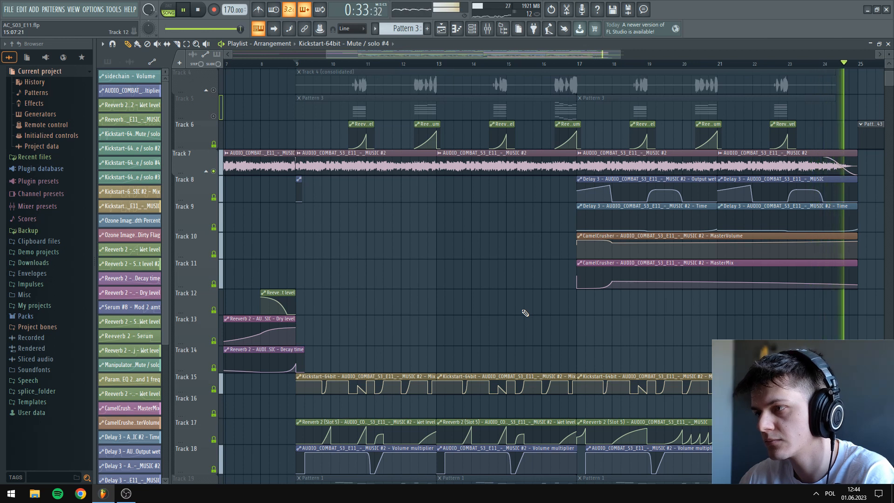
pyautogui.press('space')
# Play the opening of the Track 7 music clip at bar 9
pyautogui.scroll(-3, 325, 314)
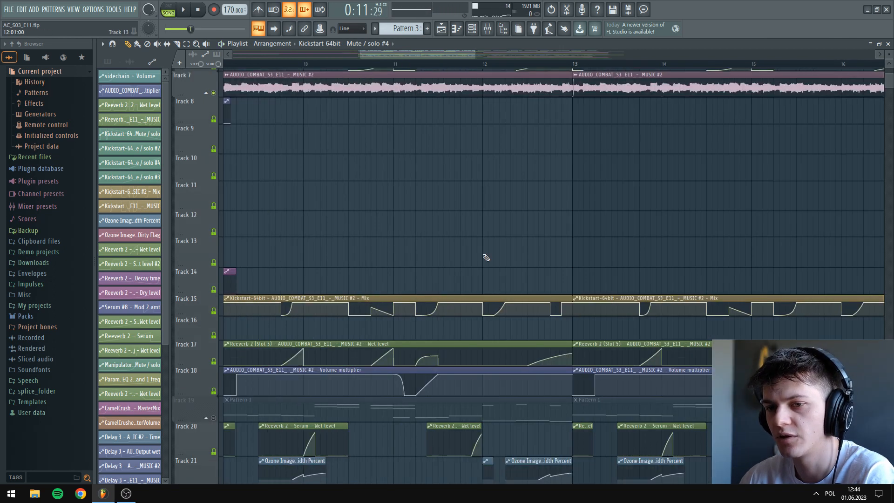
pyautogui.scroll(-2, 486, 257)
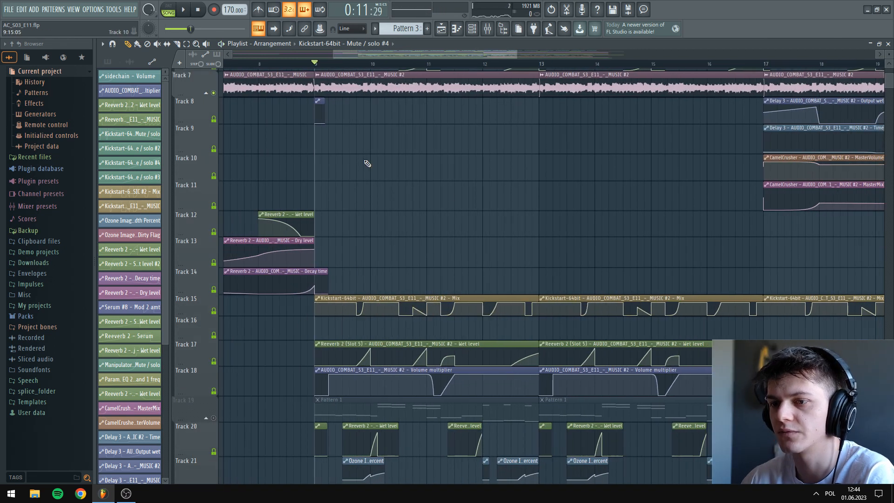
pyautogui.scroll(3, 368, 163)
pyautogui.press('space')
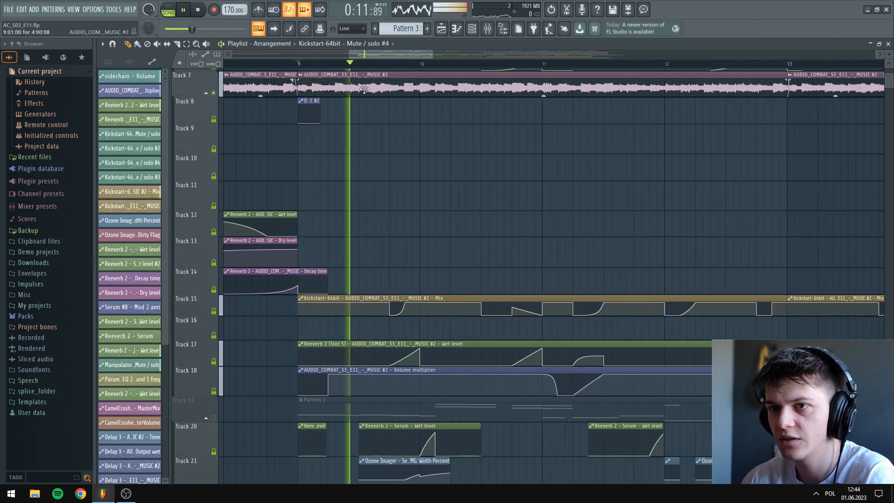
pyautogui.press('space')
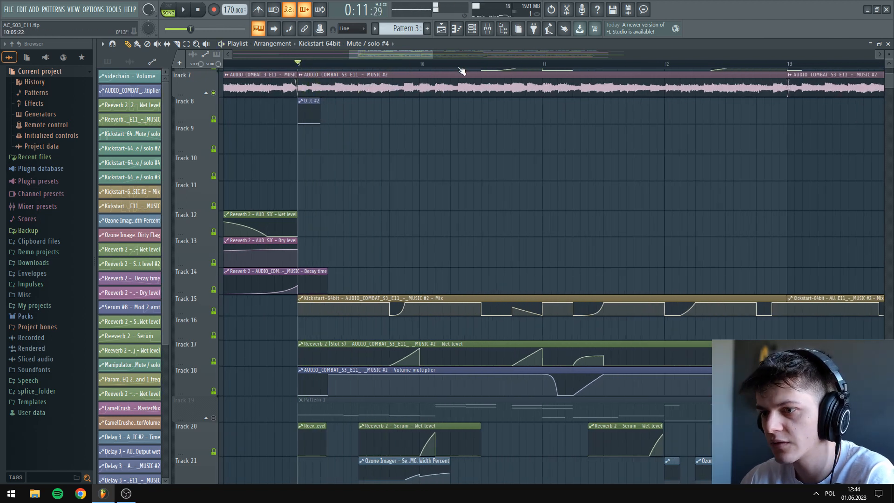
# Place the playhead midway through bar 10, play the music briefly, and examine the automation on Tracks 15 to 18
pyautogui.click(481, 65)
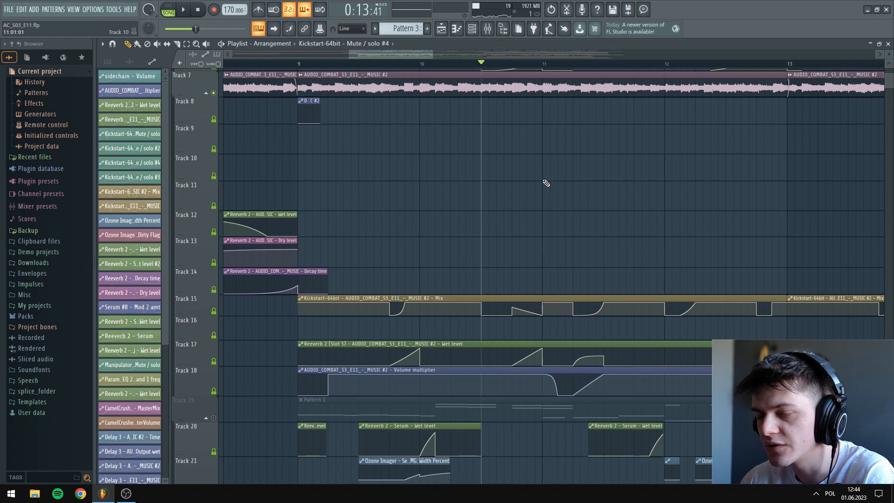
pyautogui.press('space')
pyautogui.press('space')
pyautogui.scroll(-3, 546, 198)
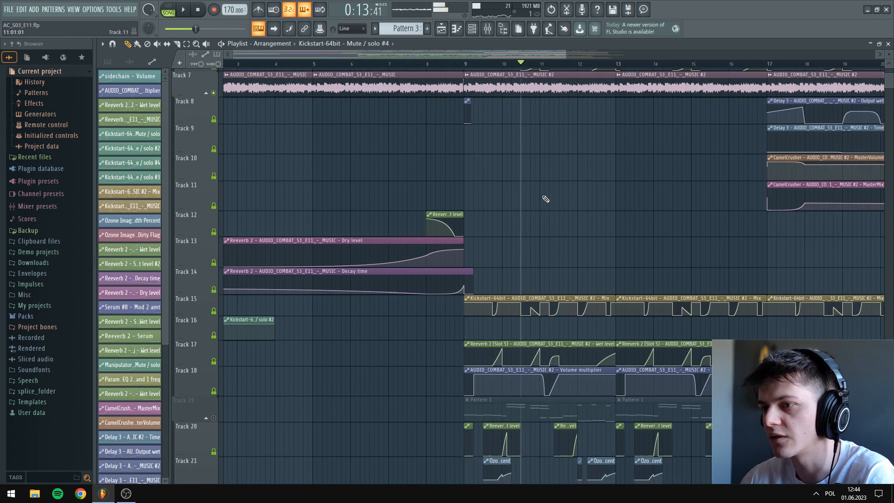
pyautogui.scroll(-3, 531, 198)
pyautogui.scroll(3, 421, 273)
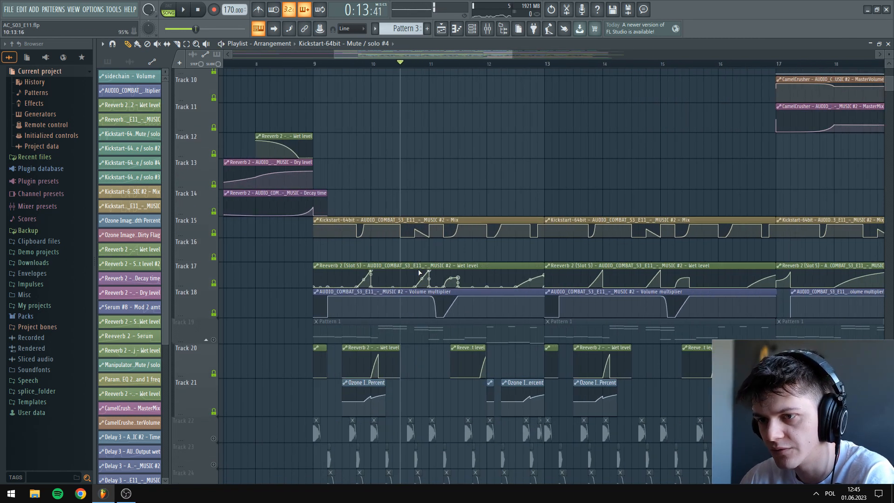
pyautogui.scroll(-1, 525, 122)
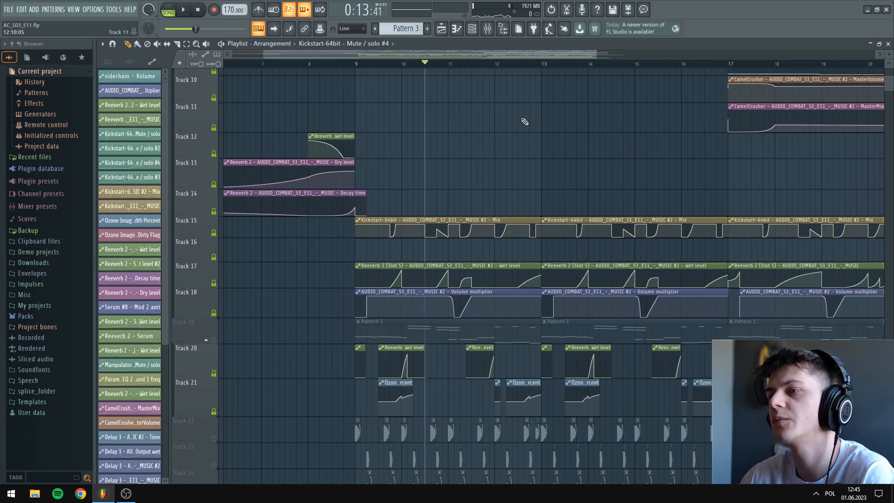
# Move the playhead to bar 17 and play the section with the Delay 3 and CamelCrusher automation
pyautogui.scroll(-2, 525, 121)
pyautogui.scroll(3, 721, 178)
pyautogui.moveTo(610, 65); pyautogui.dragTo(801, 69)
pyautogui.scroll(1, 808, 140)
pyautogui.scroll(2, 786, 208)
pyautogui.keyDown('ctrl'); pyautogui.click(406, 129); pyautogui.keyUp('ctrl')
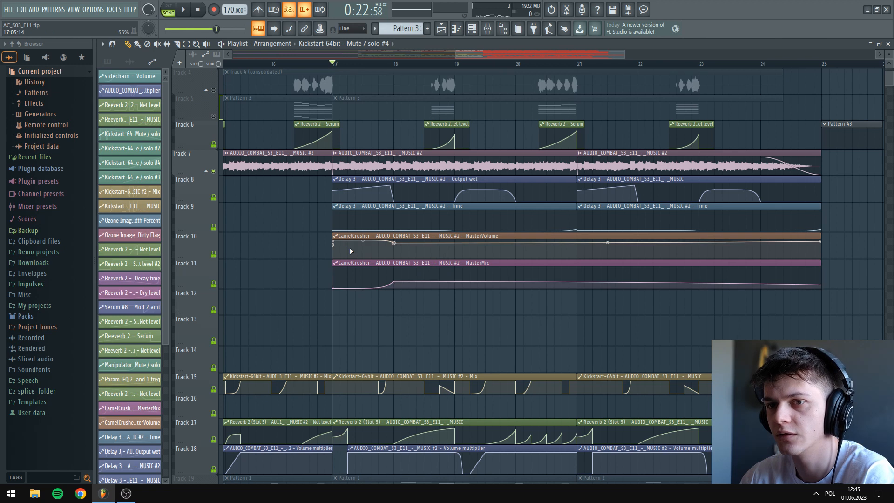
pyautogui.press('space')
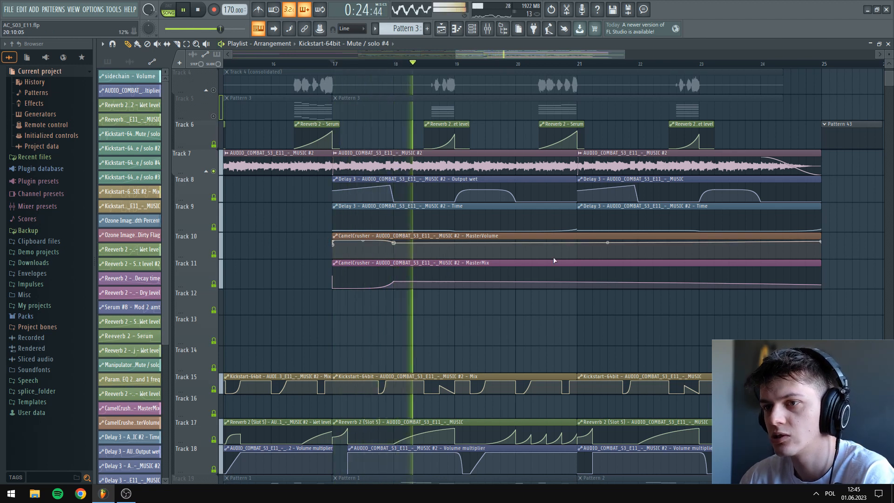
pyautogui.press('space')
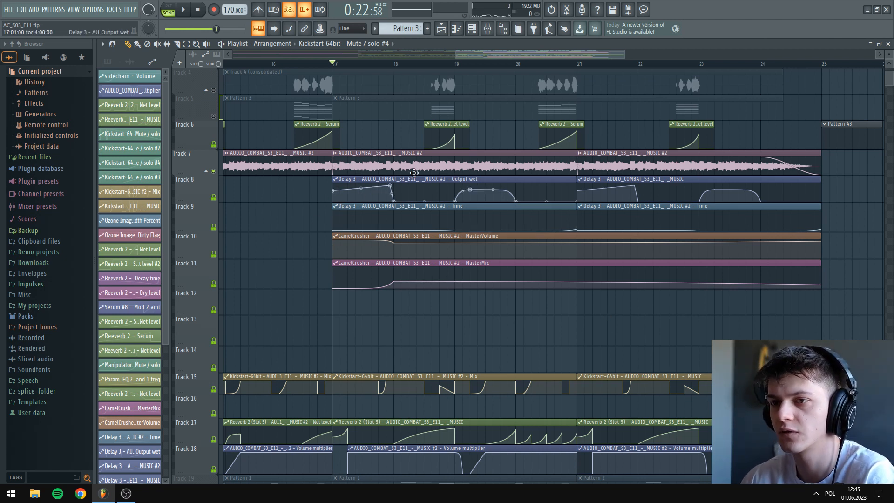
# Play the intro with its Reeverb 2 automation from the start of the song and again from bar 7
pyautogui.click(398, 67)
pyautogui.scroll(-4, 415, 338)
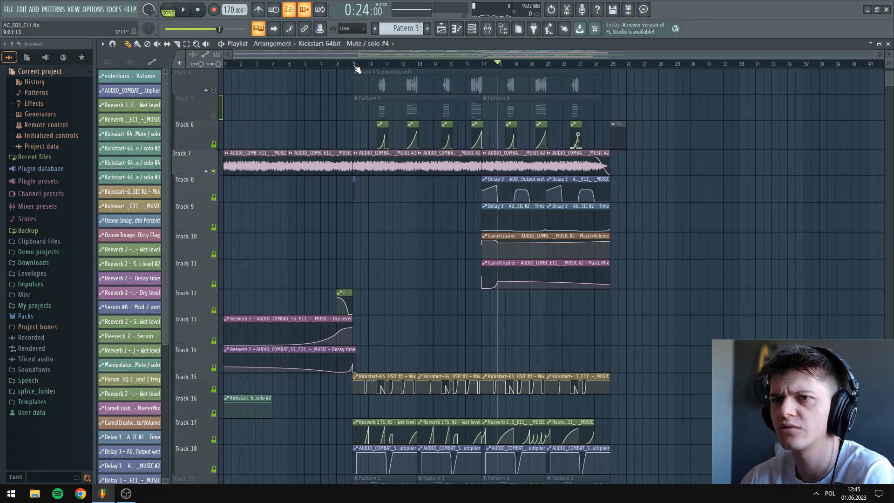
pyautogui.moveTo(355, 66); pyautogui.dragTo(167, 91)
pyautogui.keyDown('ctrl'); pyautogui.click(229, 67); pyautogui.keyUp('ctrl')
pyautogui.scroll(3, 231, 67)
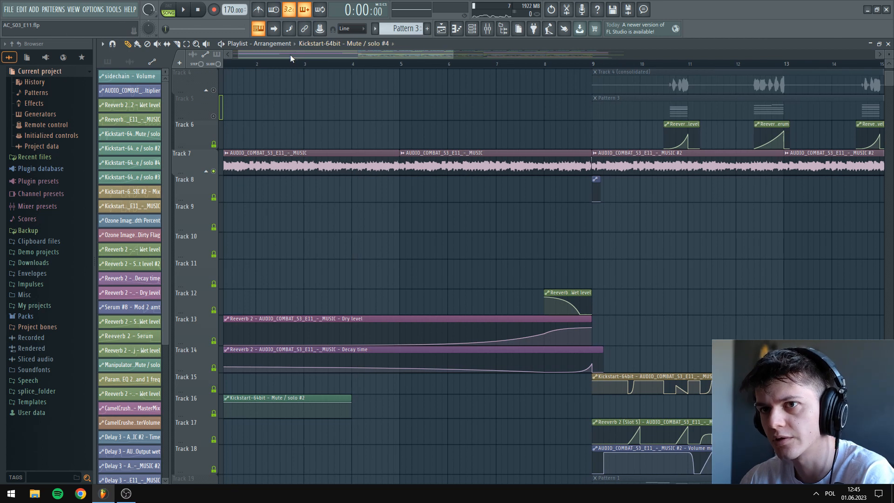
pyautogui.press('space')
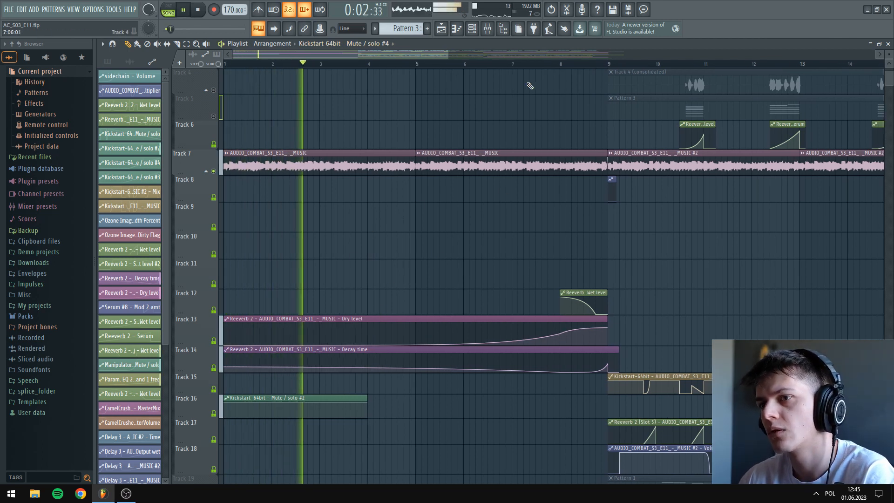
pyautogui.press('space')
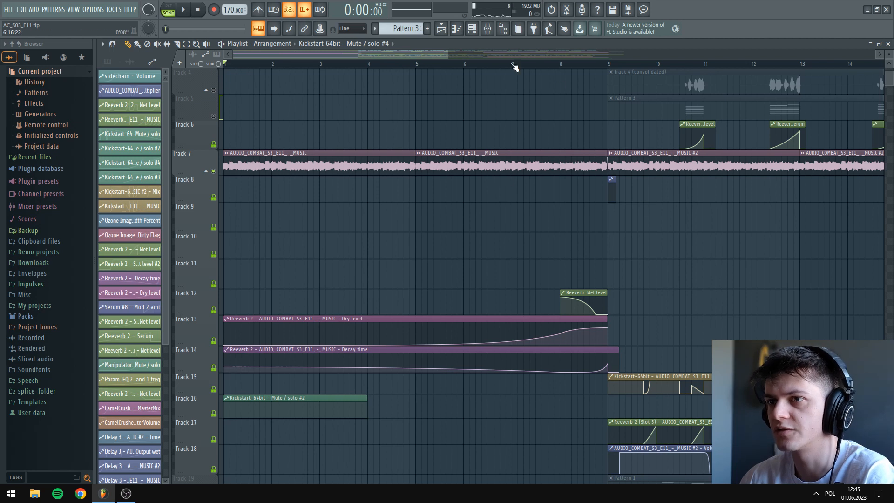
pyautogui.click(521, 66)
pyautogui.press('space')
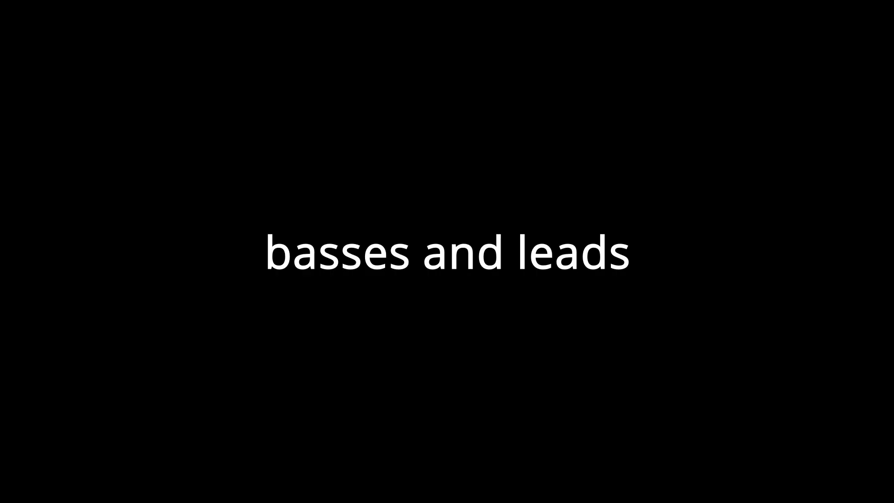
# Unmute Track 19 and play its Pattern 1 clip along with the music from bar 9
pyautogui.scroll(-5, 706, 252)
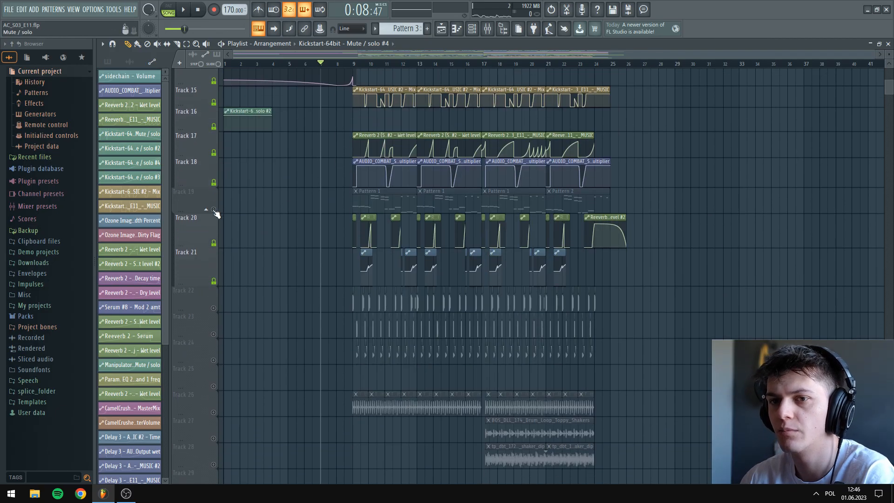
pyautogui.click(214, 210)
pyautogui.scroll(3, 304, 247)
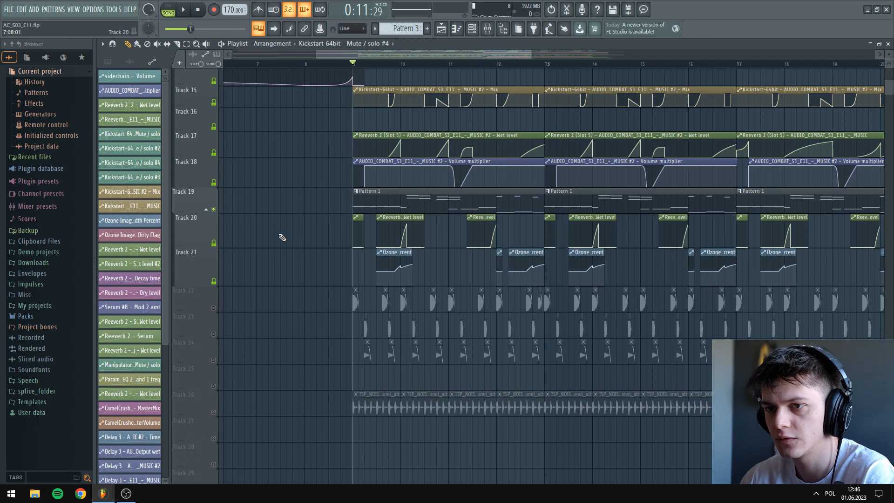
pyautogui.press('space')
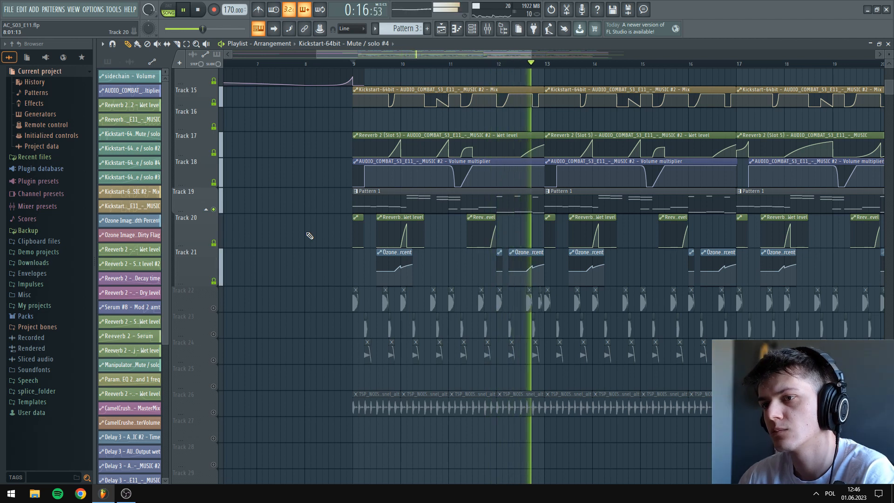
pyautogui.press('space')
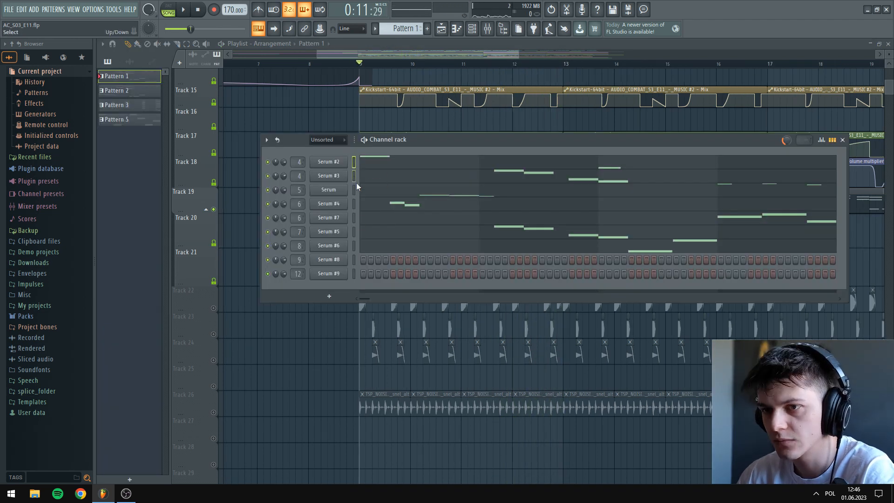
# Show Pattern 1's instruments in the channel rack and select the Serum #2 channel
pyautogui.click(354, 246)
pyautogui.press('F6')
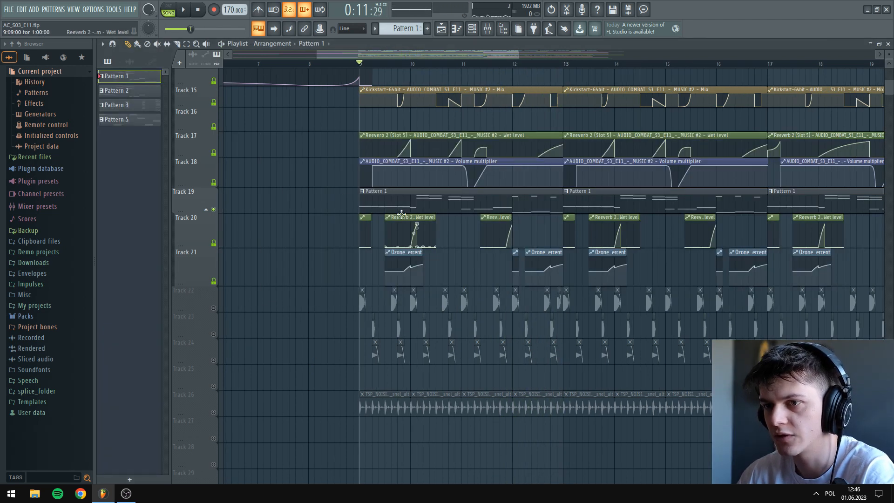
pyautogui.press('F6')
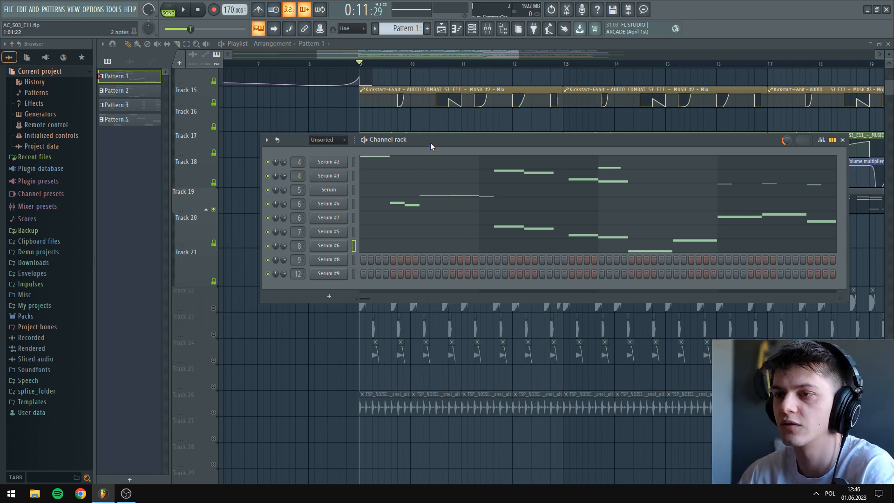
pyautogui.click(372, 184)
pyautogui.moveTo(485, 143); pyautogui.dragTo(434, 169)
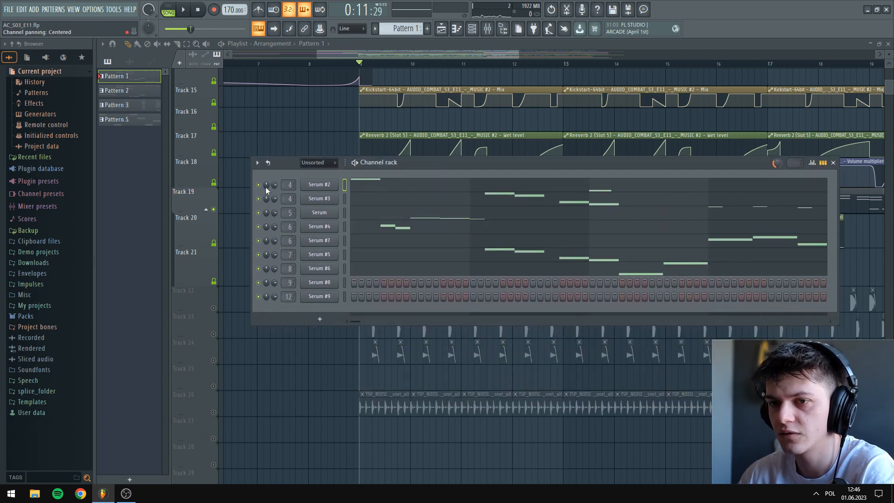
pyautogui.click(382, 188)
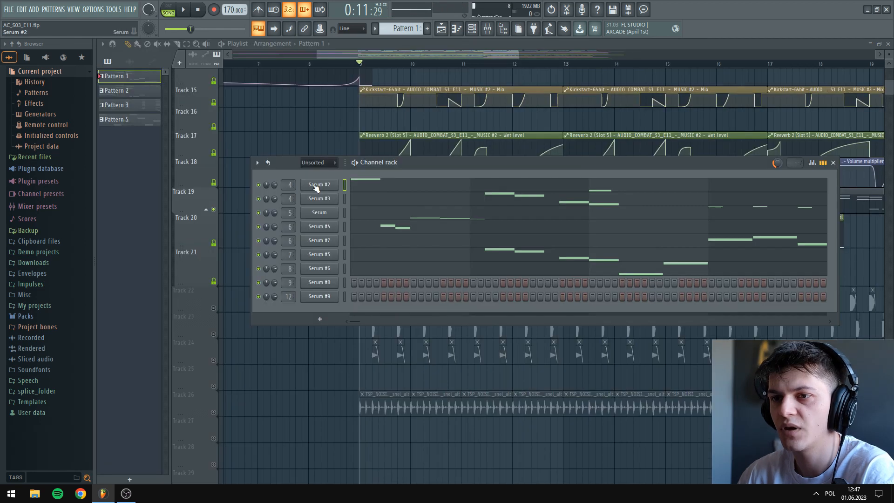
# Open the Serum #2 instrument and turn OSC A's level down to 0%
pyautogui.click(316, 186)
pyautogui.moveTo(510, 112); pyautogui.dragTo(519, 85)
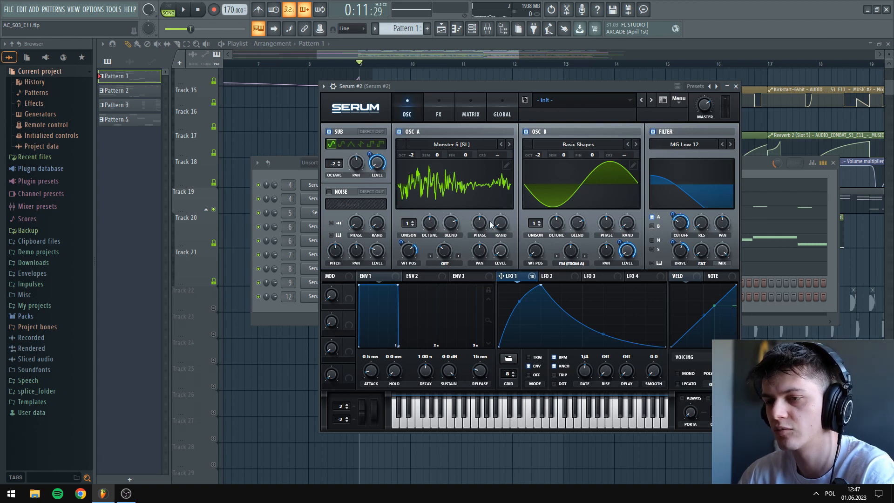
pyautogui.moveTo(502, 257); pyautogui.dragTo(493, 341)
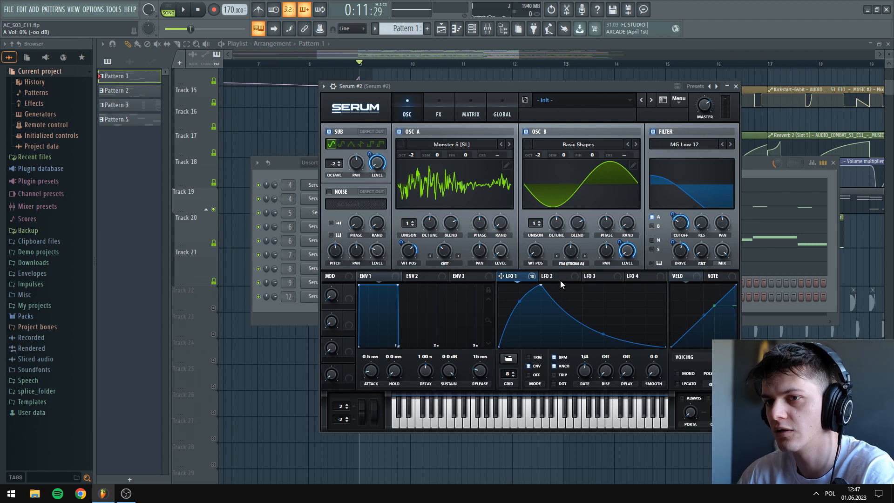
pyautogui.doubleClick(520, 301)
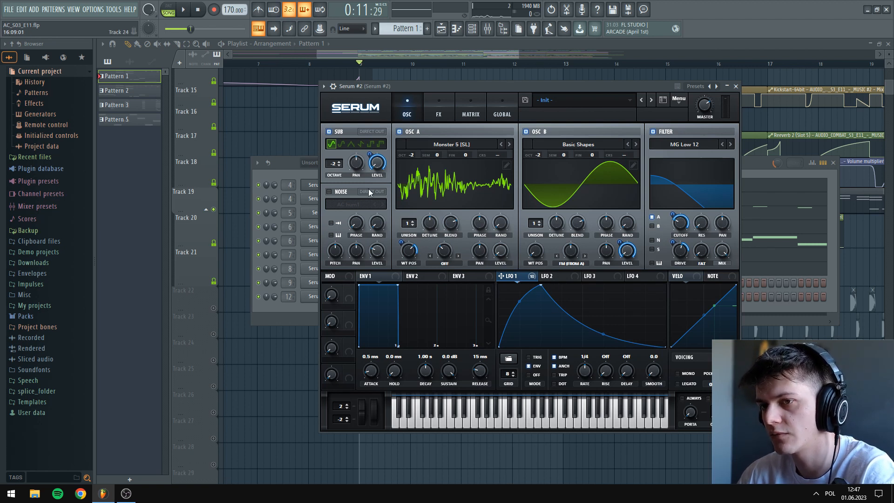
# Bypass the Hyper/Dimension, Distortion, Phaser, Delay, Compressor and Filter effects of Serum #2
pyautogui.click(438, 111)
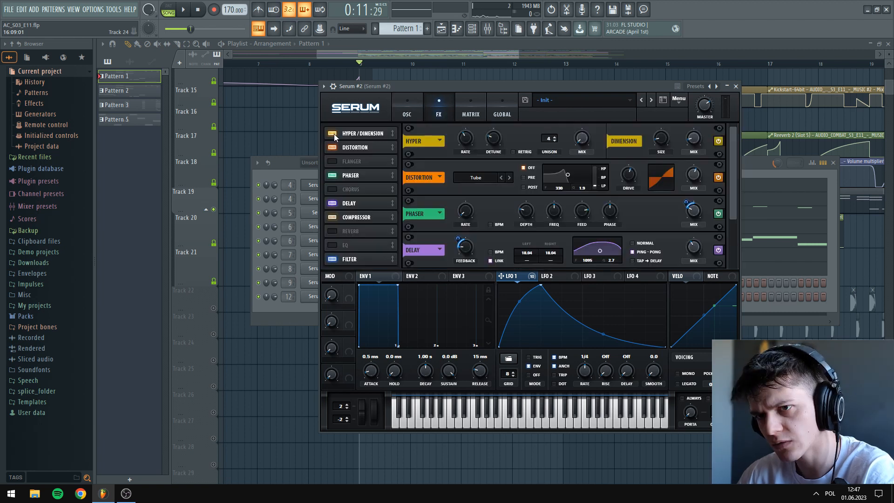
pyautogui.click(333, 134)
pyautogui.click(332, 148)
pyautogui.click(332, 175)
pyautogui.click(332, 203)
pyautogui.click(331, 217)
pyautogui.click(331, 259)
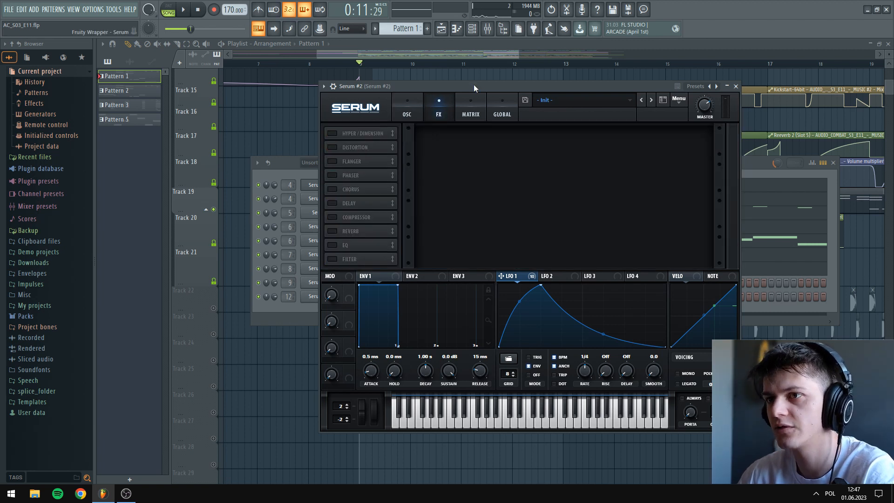
pyautogui.moveTo(473, 85)
pyautogui.mouseDown()
pyautogui.moveTo(437, 113)
pyautogui.moveTo(491, 78)
pyautogui.moveTo(554, 84)
pyautogui.moveTo(473, 77)
pyautogui.mouseUp()
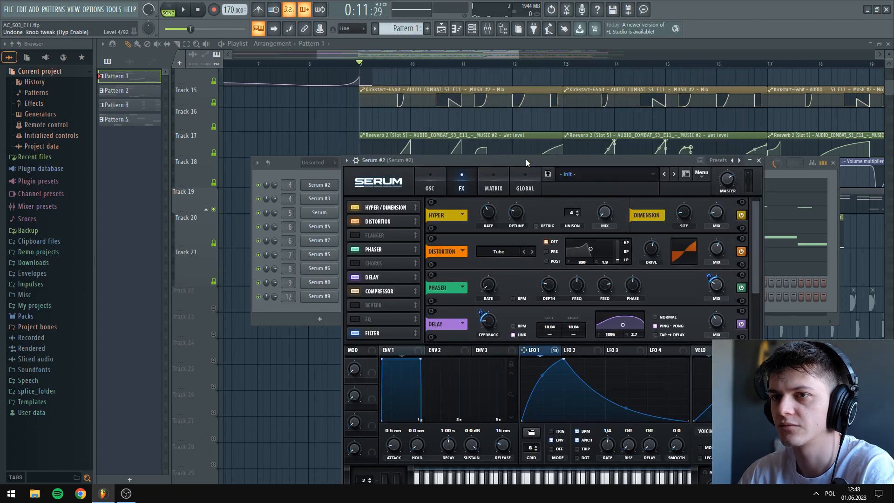
# Undo the six Serum #2 effect bypasses and play the bass briefly with its effects
pyautogui.hotkey('ctrl', 'alt', 'z')
pyautogui.hotkey('ctrl', 'alt', 'z')
pyautogui.hotkey('ctrl', 'alt', 'z')
pyautogui.hotkey('ctrl', 'alt', 'z')
pyautogui.hotkey('ctrl', 'alt', 'z')
pyautogui.hotkey('ctrl', 'alt', 'z')
pyautogui.press('space')
pyautogui.press('space')
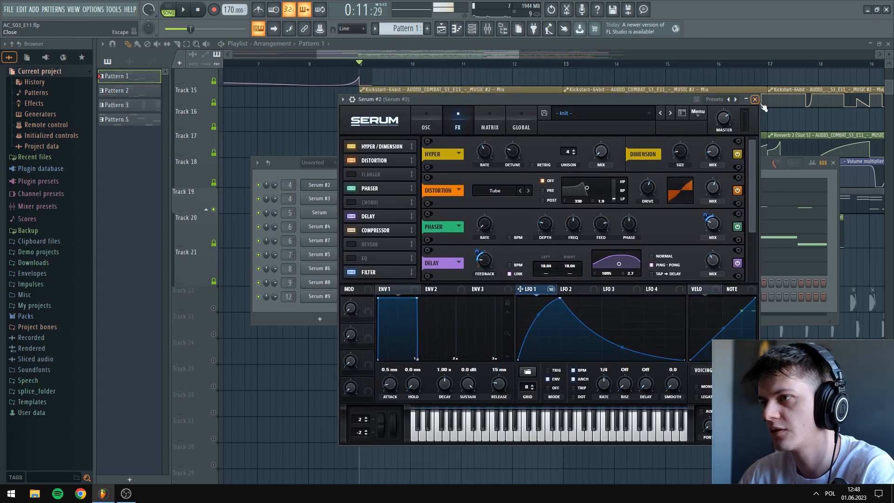
# Close the Serum #2 instrument, show the Serum #3 notes in the piano roll and play them from bar 2
pyautogui.click(755, 99)
pyautogui.click(389, 199)
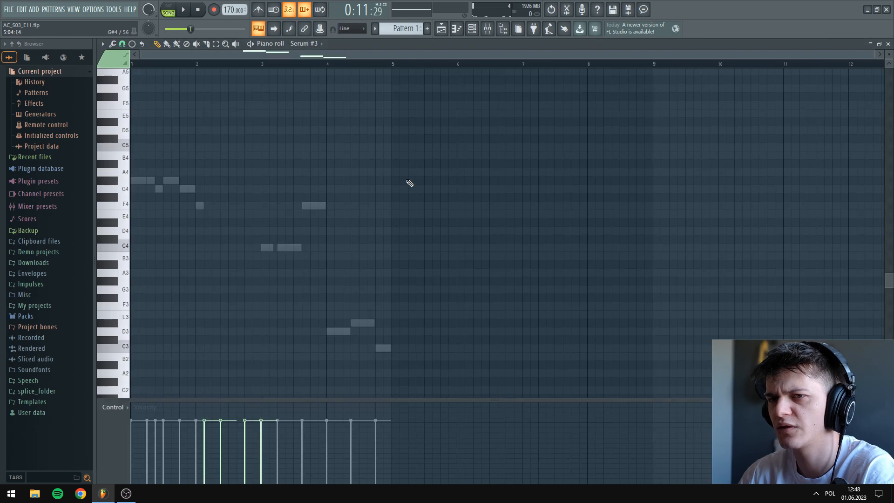
pyautogui.scroll(2, 389, 195)
pyautogui.scroll(3, 279, 193)
pyautogui.scroll(-3, 197, 219)
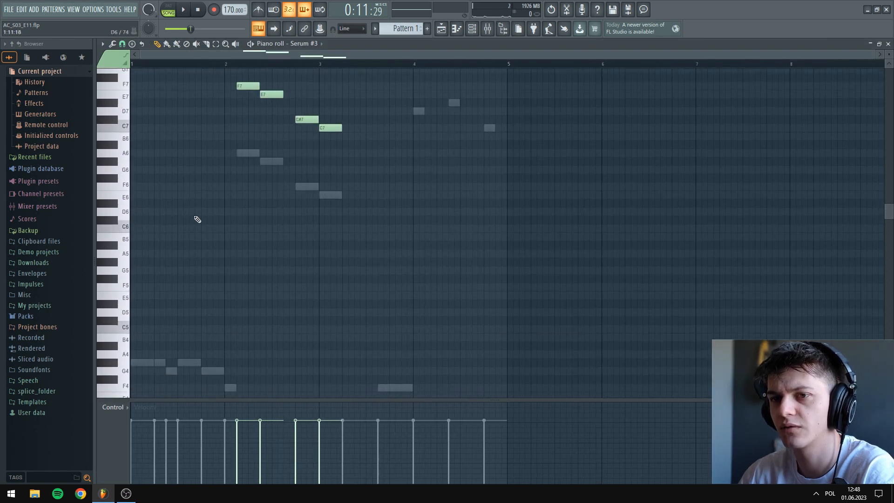
pyautogui.scroll(2, 197, 219)
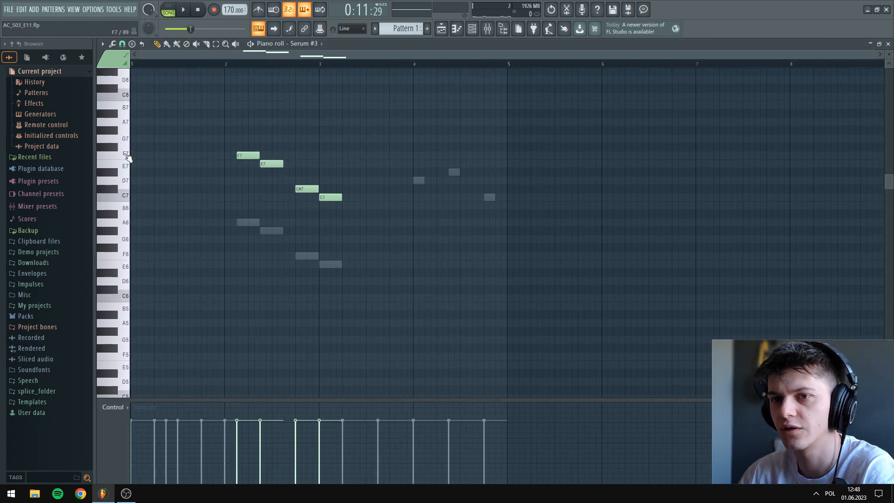
pyautogui.click(235, 65)
pyautogui.press('space')
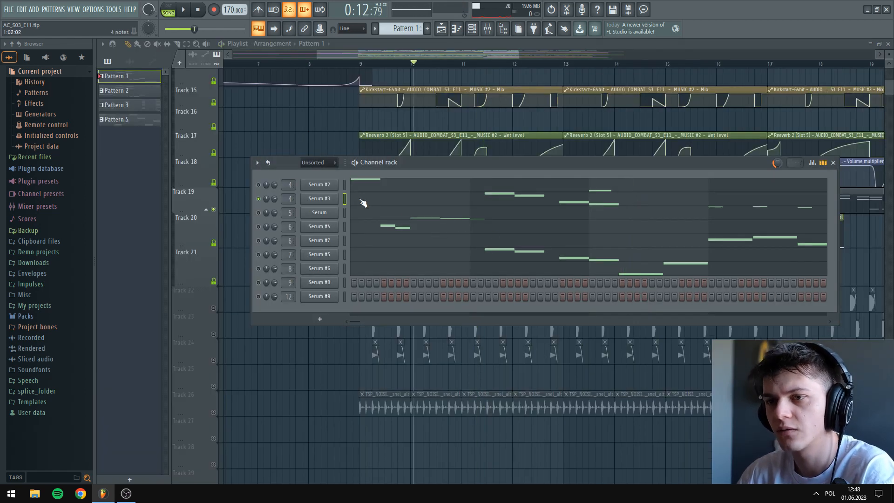
# Solo the Serum #5 channel and shift its four selected notes down one octave in the piano roll
pyautogui.rightClick(259, 255)
pyautogui.click(369, 259)
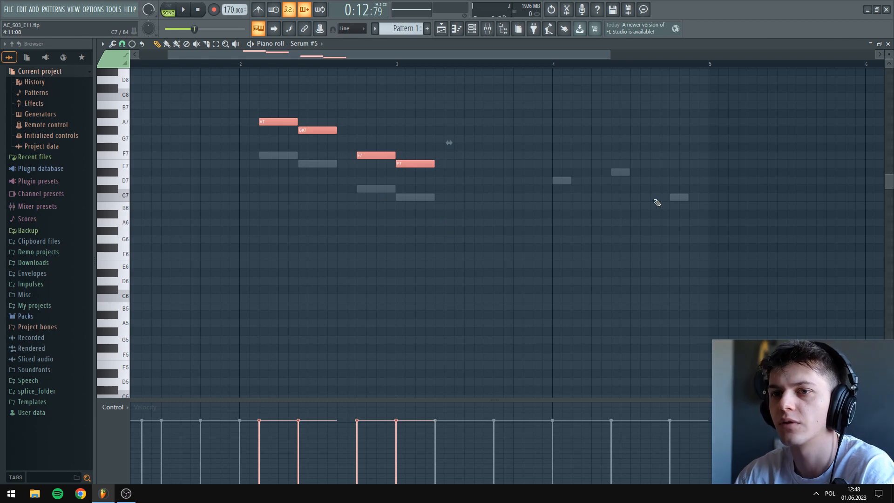
pyautogui.hotkey('ctrl', 'Down')
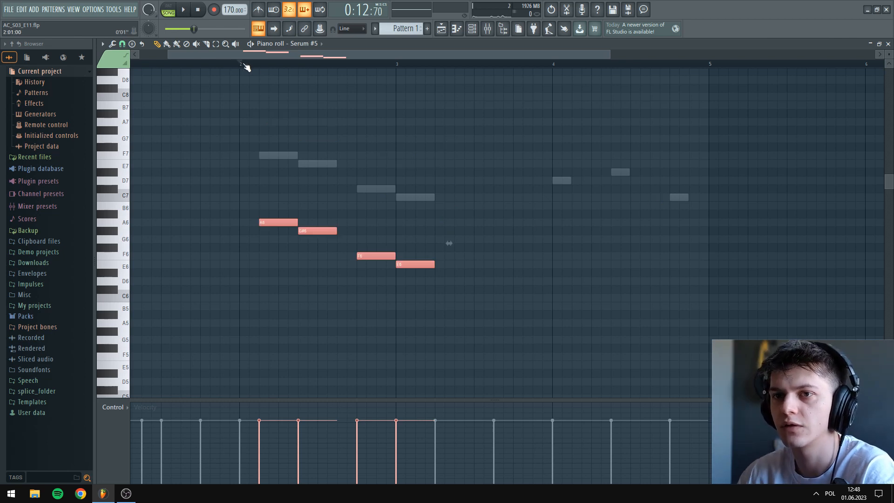
# Play Serum #5 on its own from bar 2, and replay it with Serum #3 unmuted alongside it
pyautogui.press('space')
pyautogui.press('Escape')
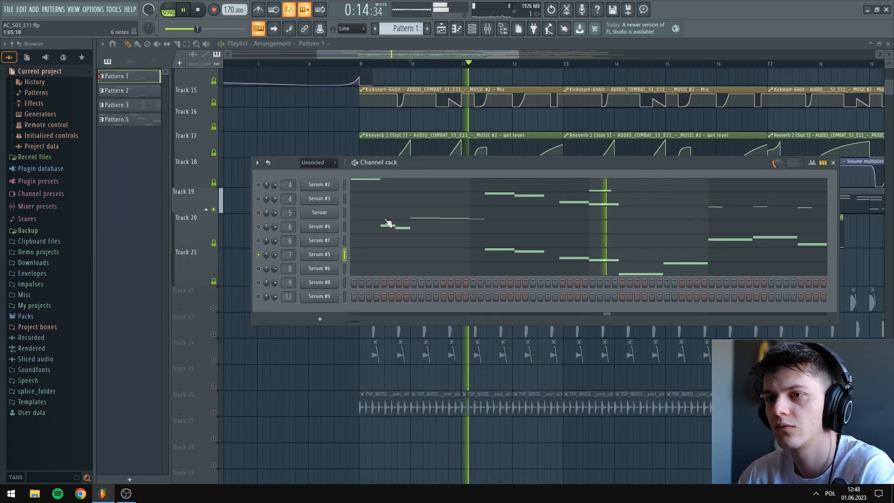
pyautogui.press('space')
pyautogui.click(258, 200)
pyautogui.press('space')
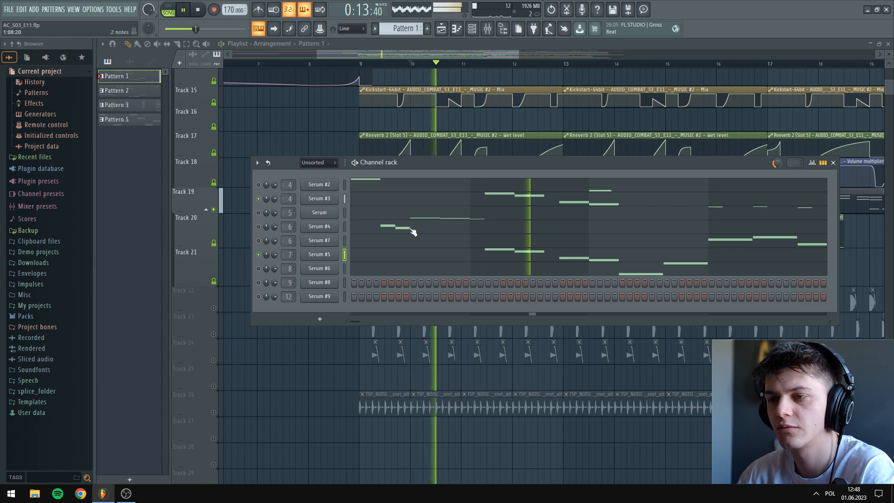
pyautogui.press('space')
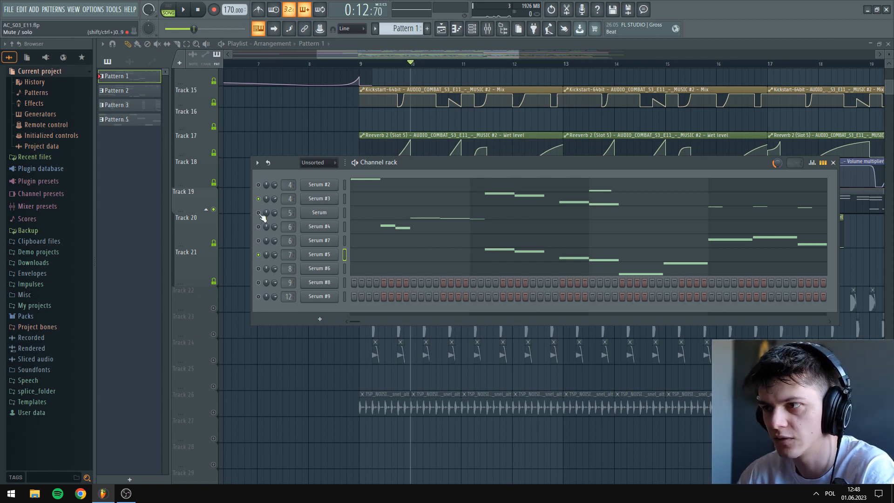
# Show the low and high notes of the channel named Serum in the piano roll and play them from its first note
pyautogui.click(365, 213)
pyautogui.scroll(-1, 215, 159)
pyautogui.scroll(6, 196, 261)
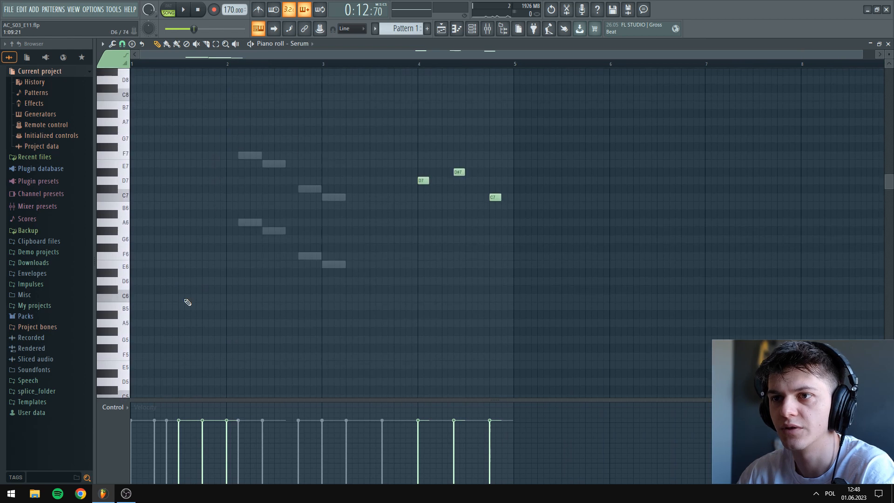
pyautogui.scroll(-5, 200, 286)
pyautogui.scroll(4, 326, 254)
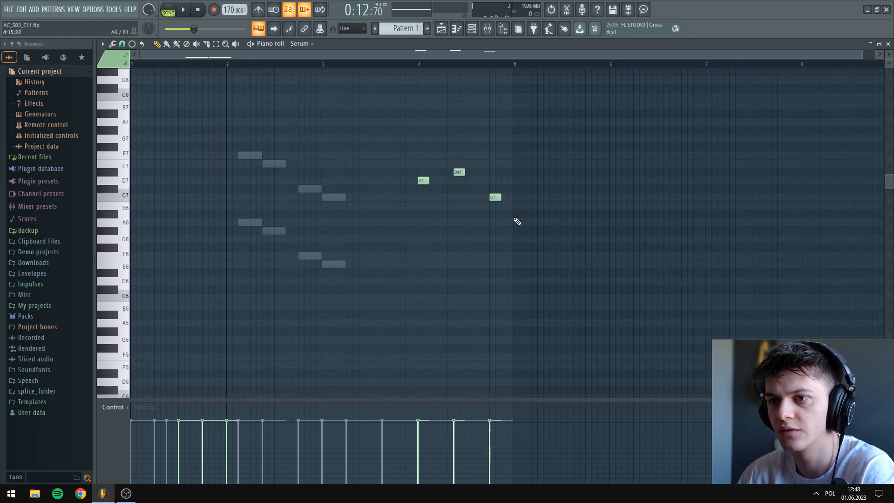
pyautogui.scroll(-2, 213, 80)
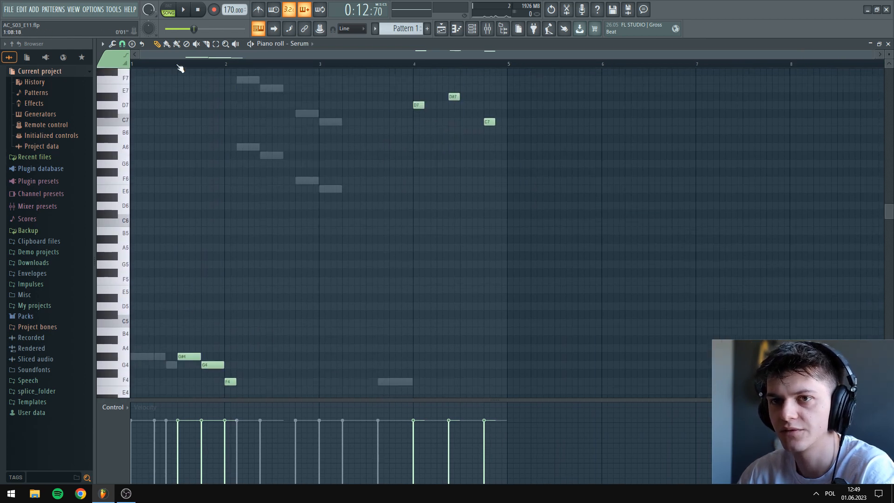
pyautogui.scroll(-3, 205, 163)
pyautogui.scroll(1, 171, 169)
pyautogui.press('space')
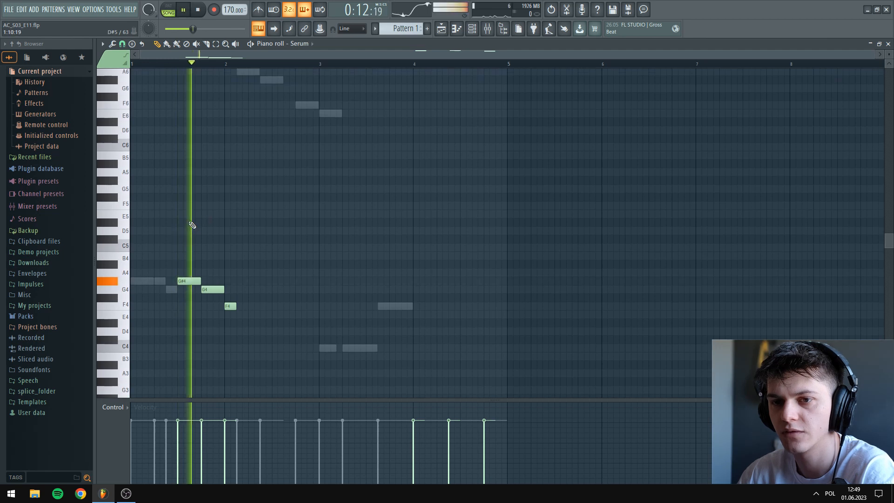
pyautogui.scroll(5, 410, 275)
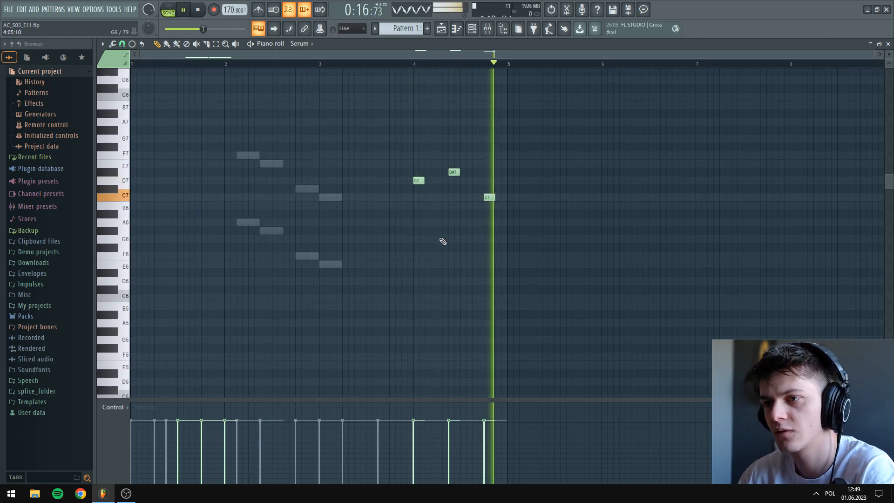
pyautogui.press('space')
# Open the instrument of the channel named Serum to view its oscillator, noise and filter settings, and close it
pyautogui.press('F7')
pyautogui.click(323, 215)
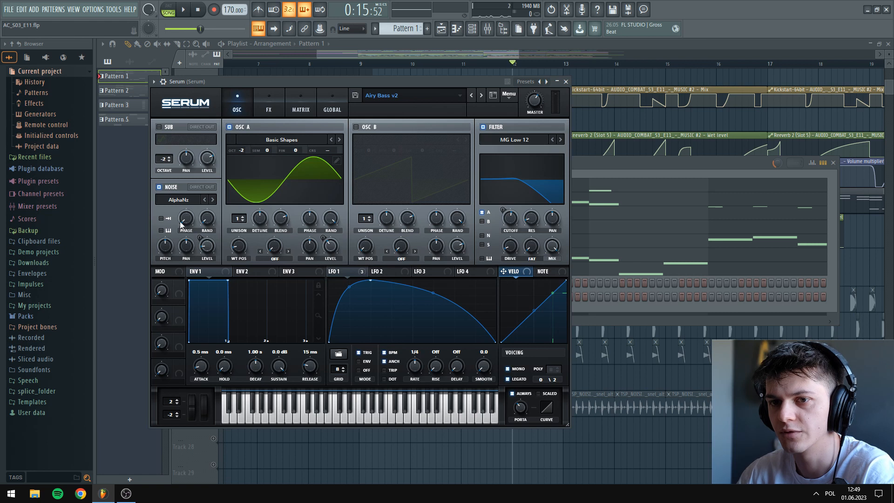
pyautogui.press('Escape')
# Show the two Serum #4 notes of bar 1 in the piano roll and play them
pyautogui.click(384, 228)
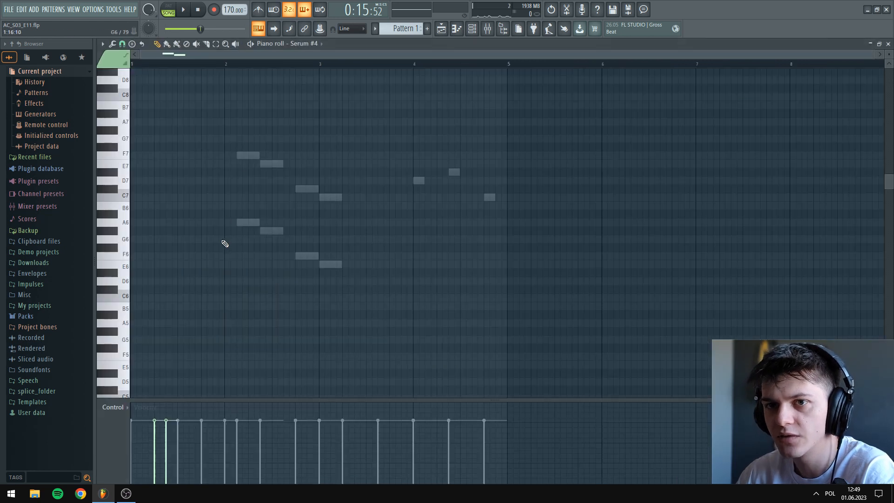
pyautogui.scroll(-5, 177, 145)
pyautogui.scroll(3, 177, 87)
pyautogui.press('space')
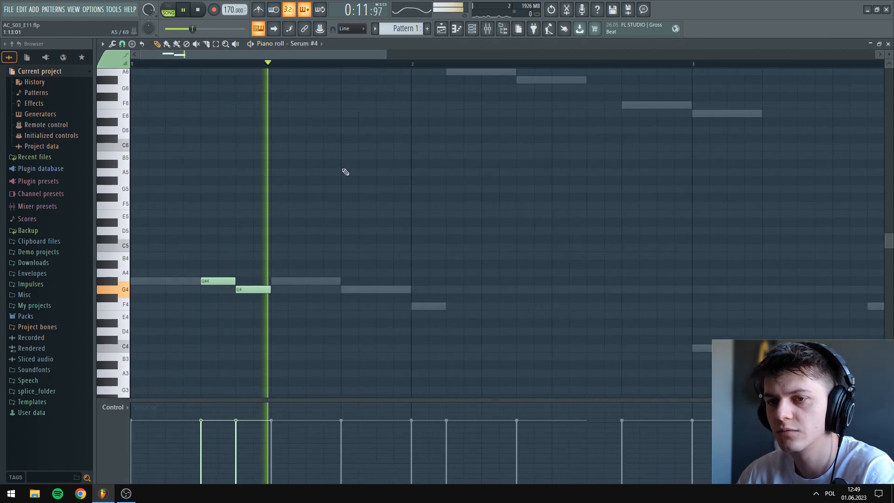
pyautogui.press('space')
# Show and play the Serum #7 notes from bar 4 in the piano roll, and open its instrument
pyautogui.scroll(-4, 318, 208)
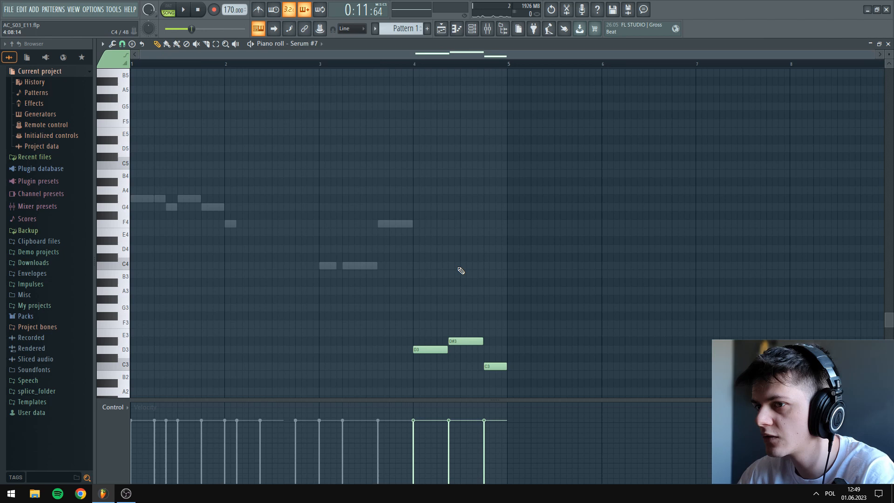
pyautogui.scroll(-3, 459, 269)
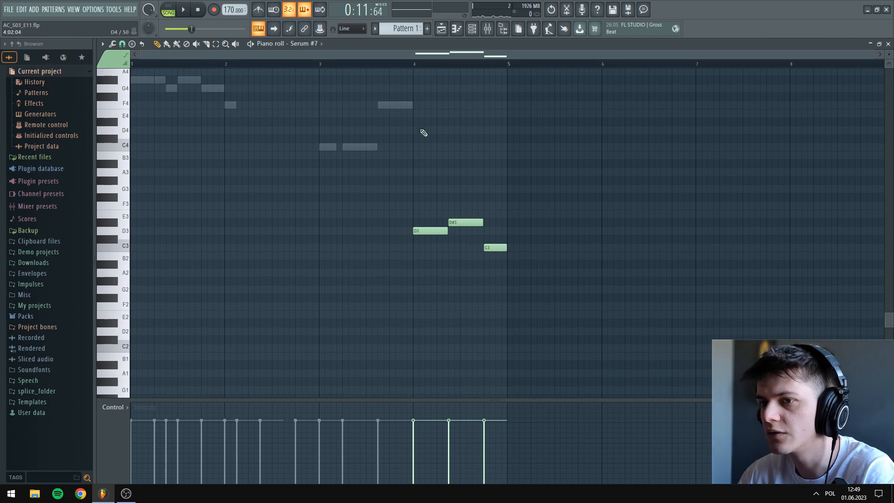
pyautogui.click(416, 66)
pyautogui.press('space')
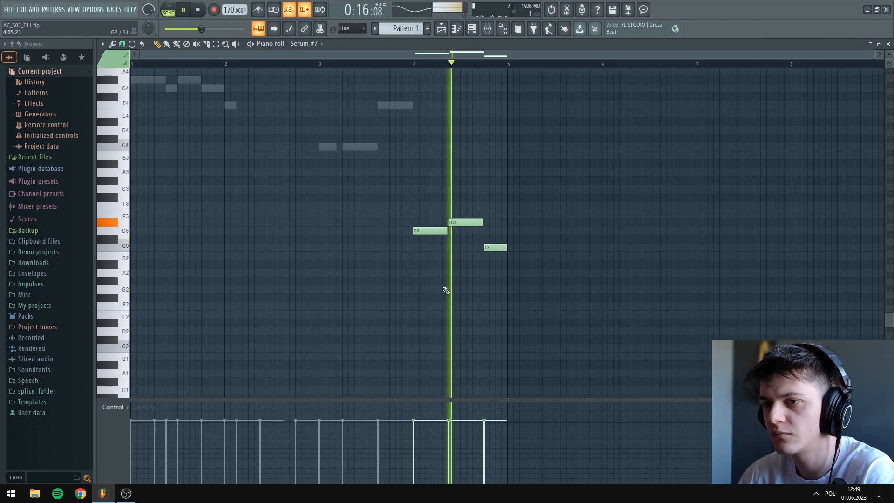
pyautogui.press('space')
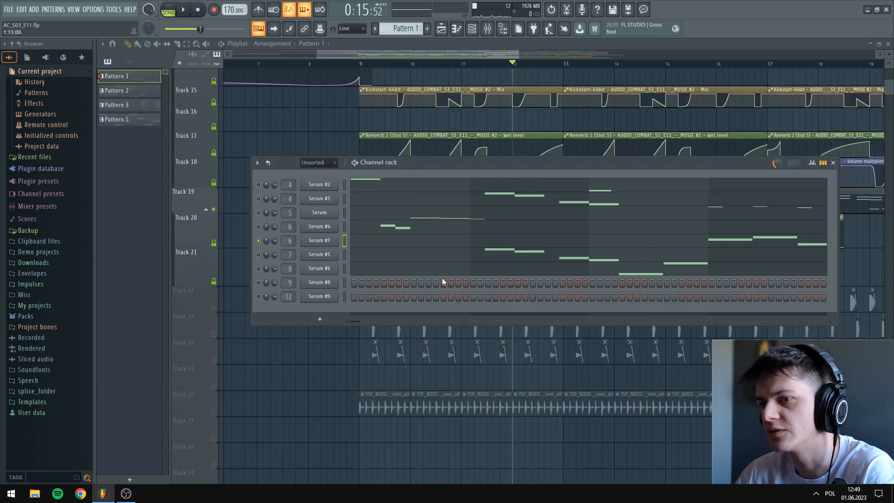
pyautogui.click(319, 241)
pyautogui.click(367, 131)
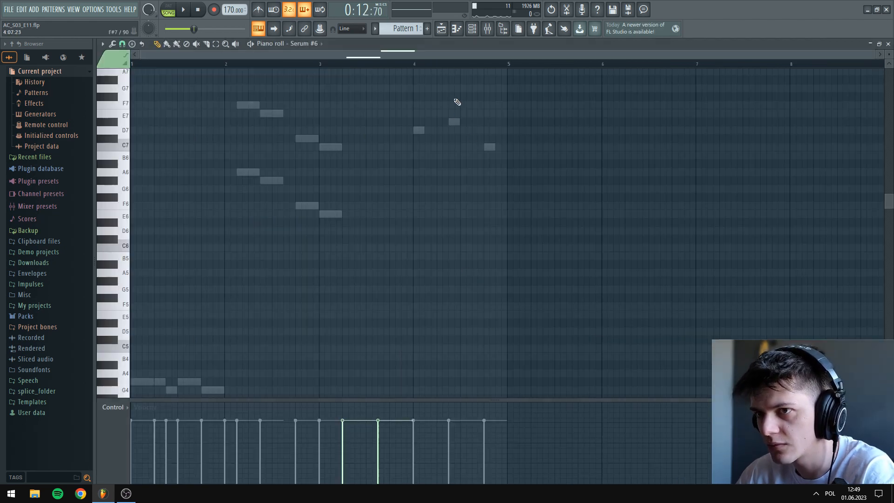
# Play the Serum #6 notes from bar 3, and view its instrument with the 808 - Madness 2 preset
pyautogui.scroll(-1, 405, 205)
pyautogui.scroll(-8, 405, 205)
pyautogui.click(320, 66)
pyautogui.press('space')
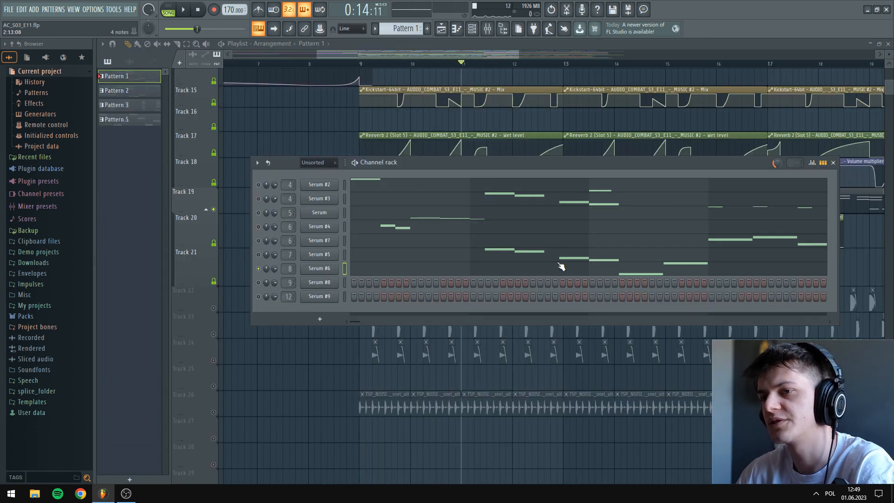
pyautogui.click(319, 270)
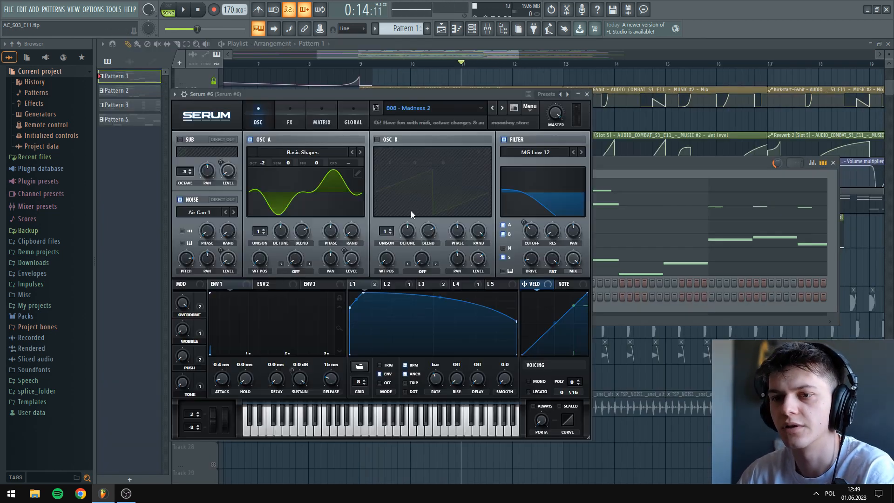
pyautogui.click(588, 95)
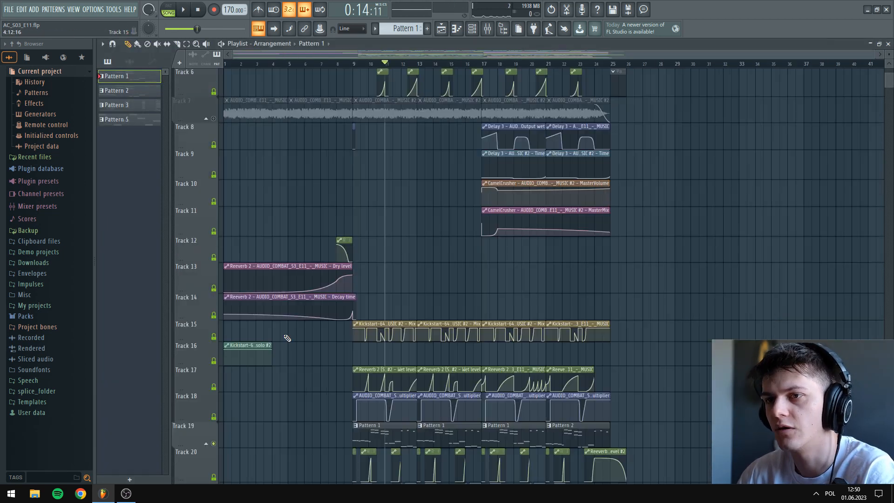
# Play the consolidated audio on Track 4 in the playlist from its first clip after bar 10
pyautogui.scroll(4, 298, 335)
pyautogui.scroll(1, 346, 165)
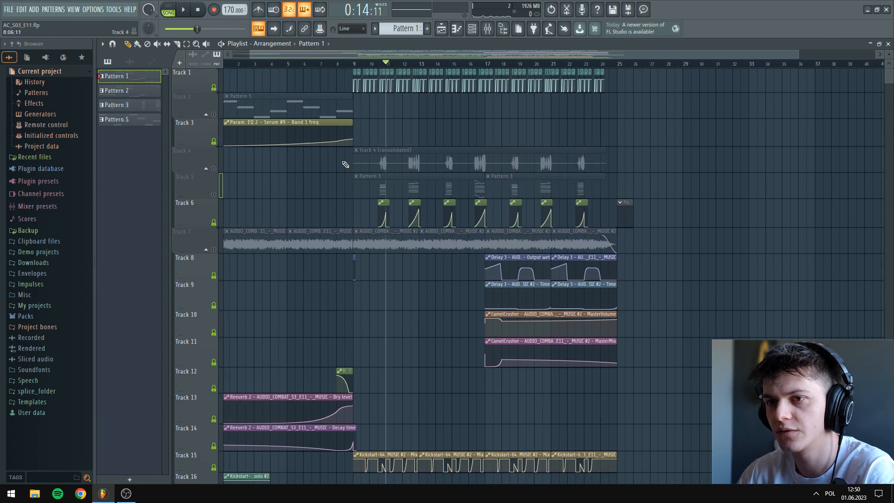
pyautogui.scroll(3, 346, 164)
pyautogui.press('space')
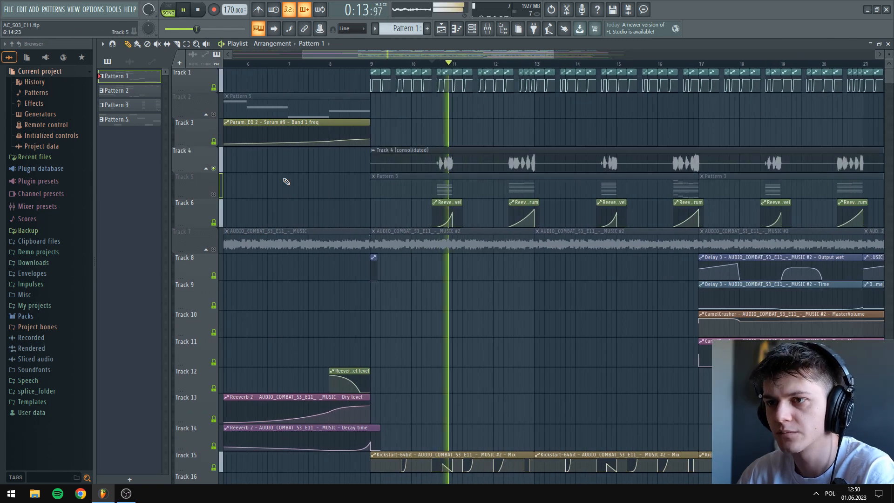
pyautogui.press('space')
# Show Pattern 3 in the channel rack and open the Serum #8 notes in the piano roll
pyautogui.press('F6')
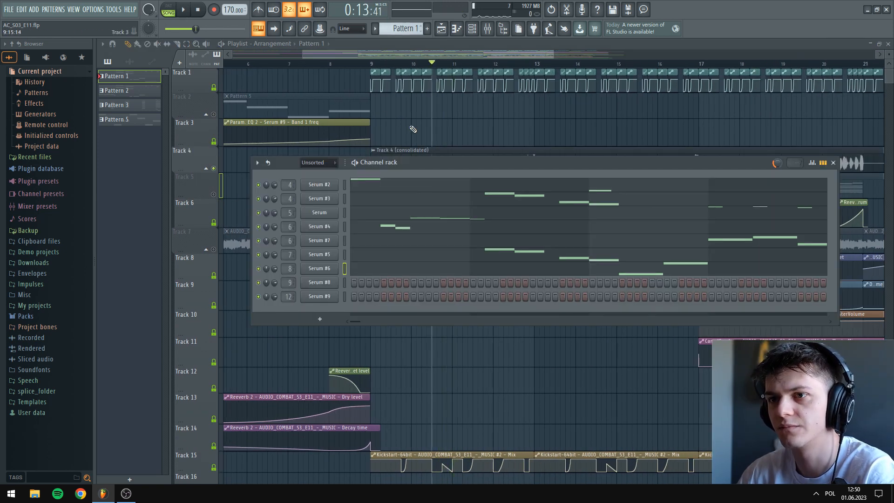
pyautogui.press('F6')
pyautogui.press('F6')
pyautogui.scroll(-2, 404, 28)
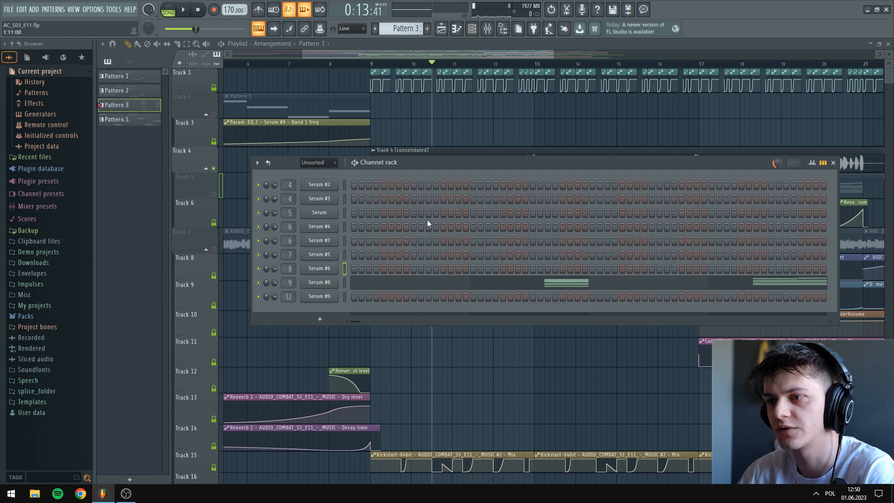
pyautogui.click(319, 283)
pyautogui.press('F7')
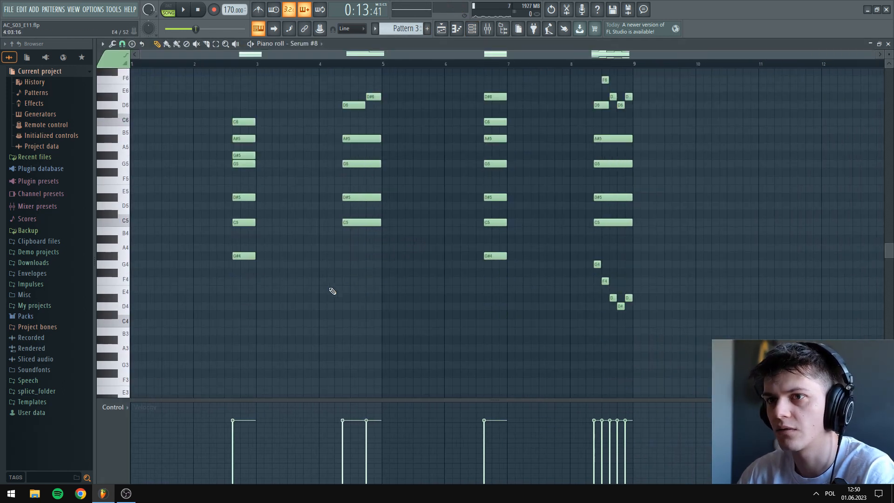
# Highlight the high and low melody notes around the last Serum #8 chord in bar 8, and play Pattern 3 in pattern mode
pyautogui.scroll(3, 545, 319)
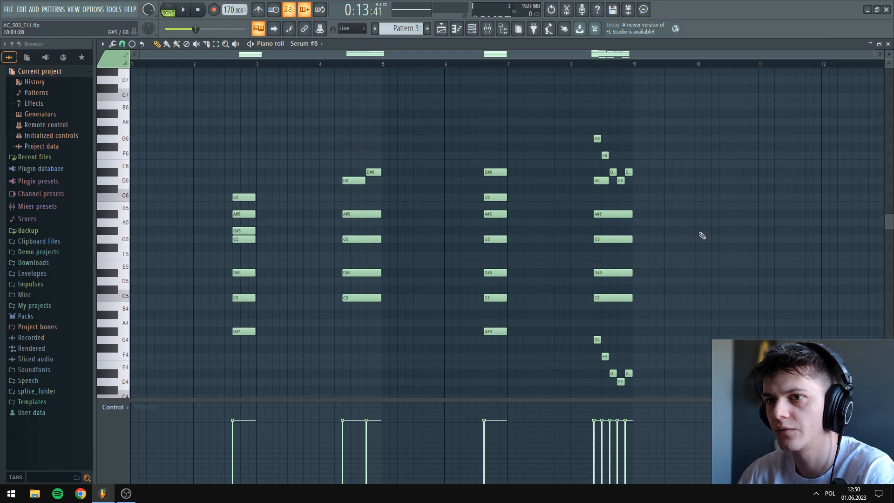
pyautogui.moveTo(586, 101); pyautogui.dragTo(627, 139)
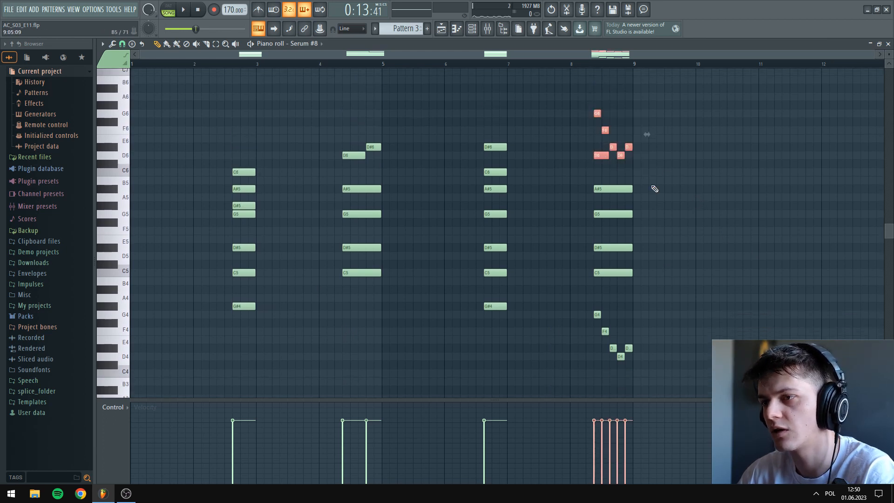
pyautogui.moveTo(586, 305); pyautogui.dragTo(656, 390)
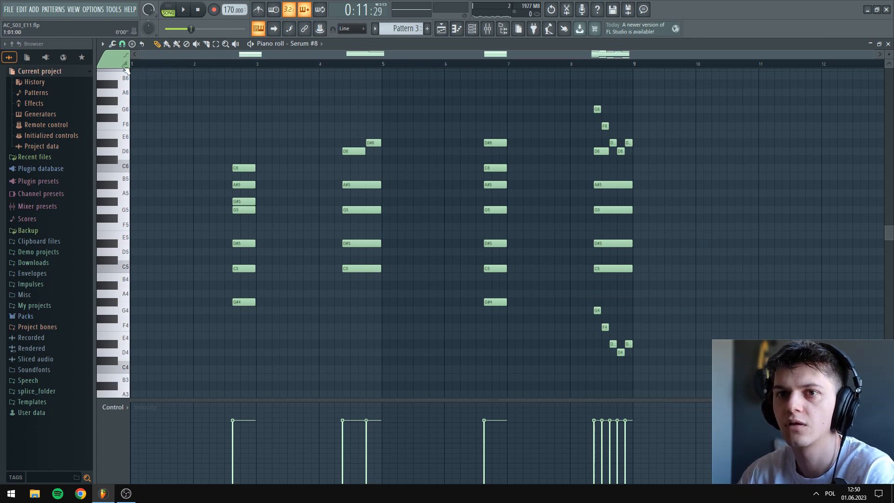
pyautogui.press('l')
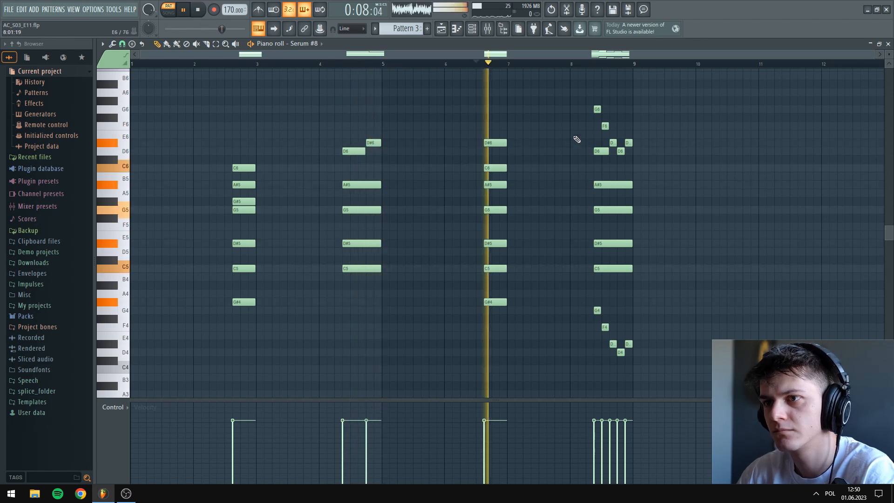
pyautogui.press('space')
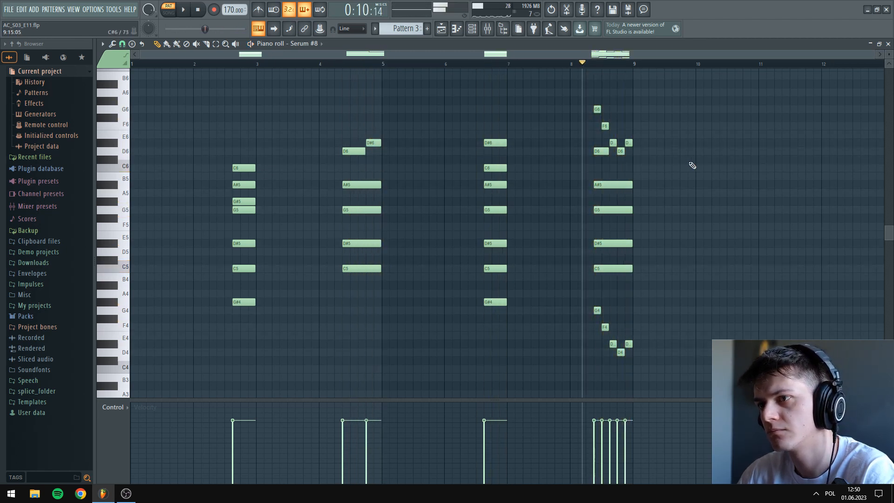
# Return from the piano roll to the playlist and play the consolidated Track 4 audio from its clips before bars 11 and 13
pyautogui.press('Escape')
pyautogui.press('Escape')
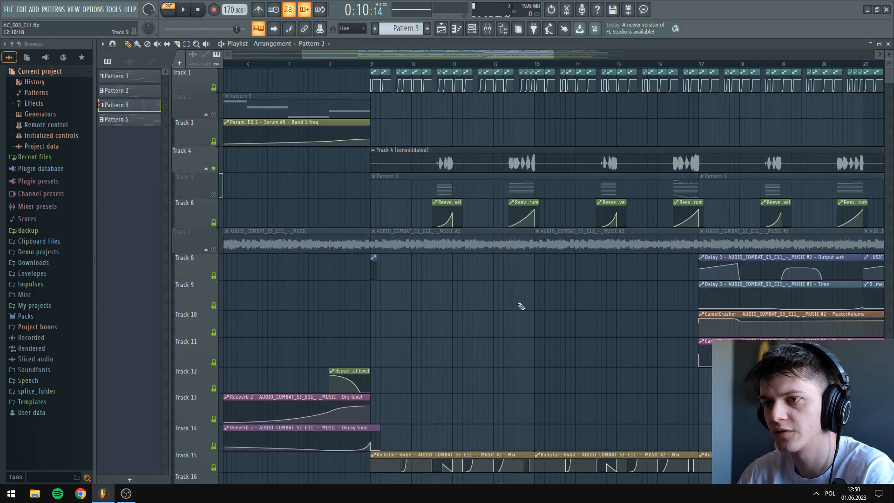
pyautogui.scroll(-3, 502, 268)
pyautogui.scroll(3, 484, 269)
pyautogui.scroll(3, 459, 212)
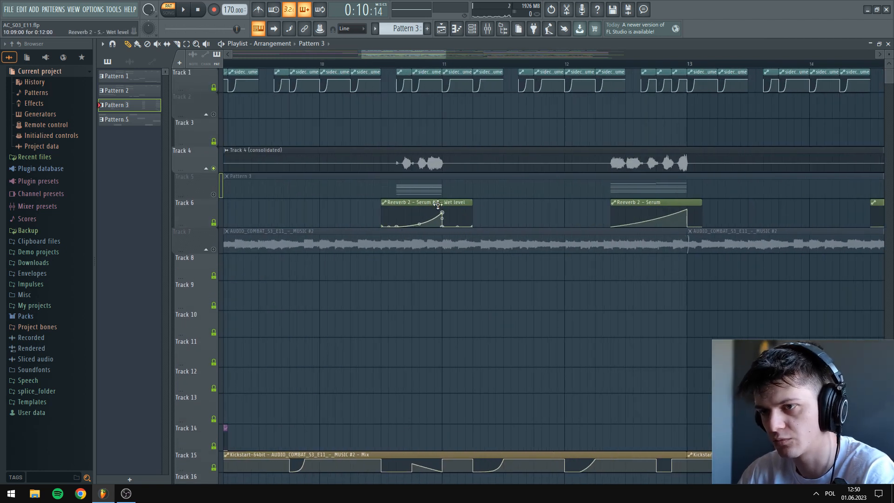
pyautogui.click(385, 65)
pyautogui.press('space')
pyautogui.click(615, 65)
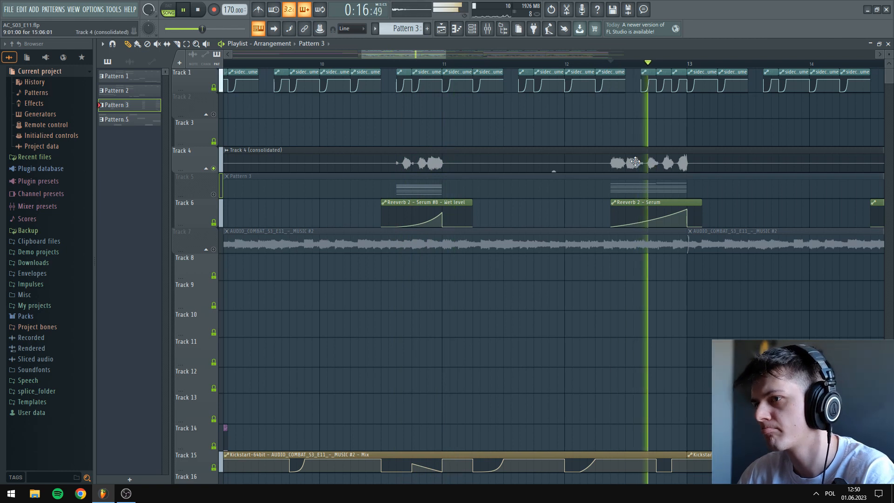
# Play the consolidated Track 4 audio from its clips before bars 15 and 17, and stop playback
pyautogui.scroll(-4, 554, 169)
pyautogui.click(634, 64)
pyautogui.scroll(-1, 675, 125)
pyautogui.scroll(4, 679, 128)
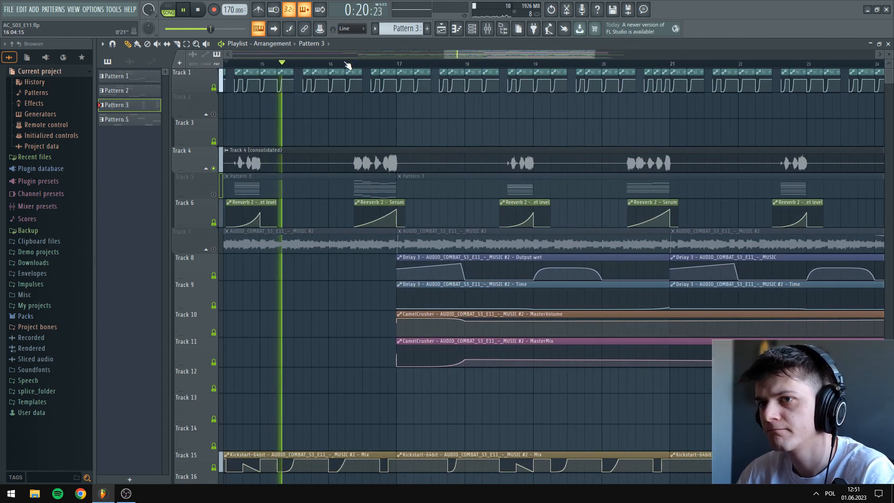
pyautogui.click(353, 65)
pyautogui.scroll(-4, 435, 136)
pyautogui.press('space')
# Unmute the loops on Tracks 26, 27 and 28 and set the playback position to bar 9
pyautogui.scroll(-3, 333, 314)
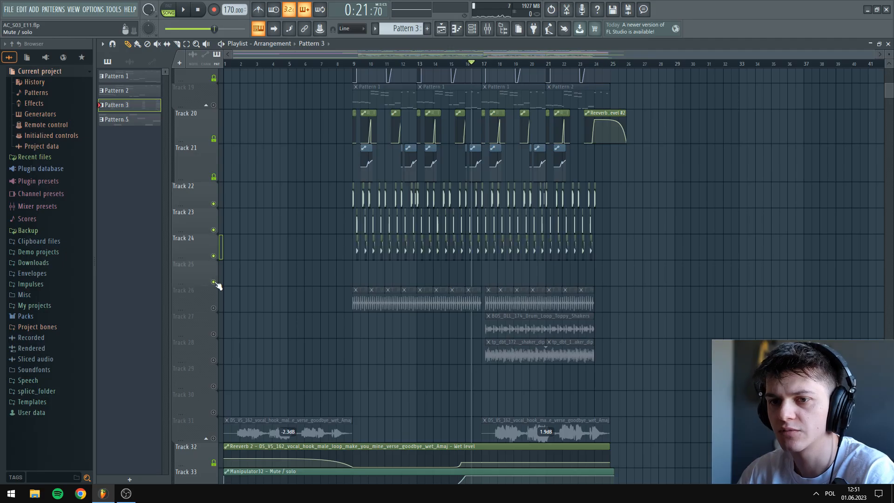
pyautogui.click(214, 308)
pyautogui.click(214, 334)
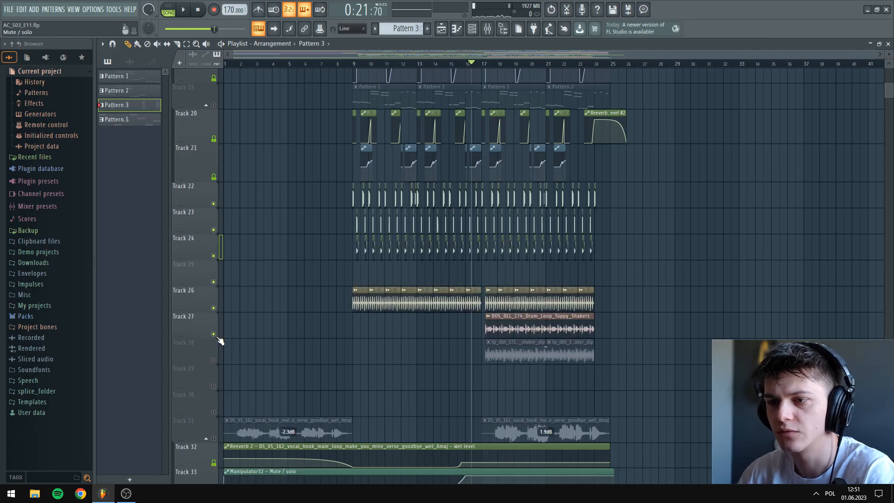
pyautogui.click(214, 360)
pyautogui.scroll(-4, 393, 250)
pyautogui.scroll(1, 403, 280)
pyautogui.keyDown('ctrl'); pyautogui.scroll(3, 415, 265); pyautogui.keyUp('ctrl')
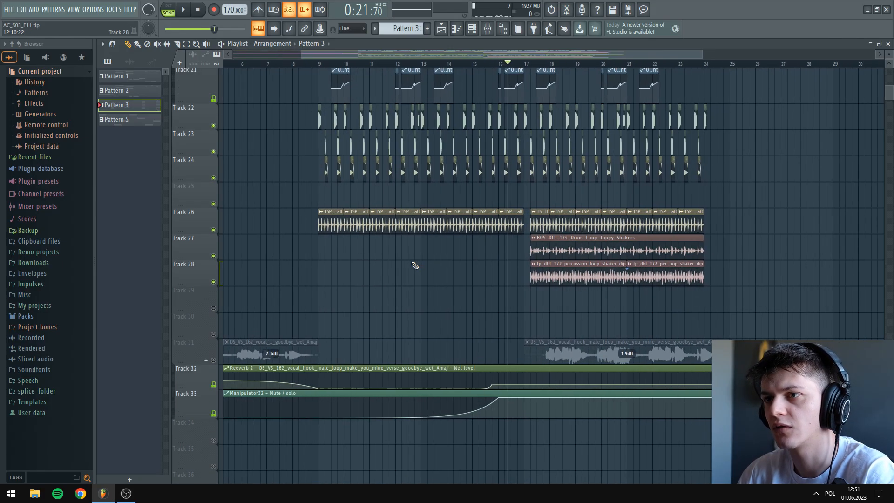
pyautogui.keyDown('ctrl'); pyautogui.scroll(2, 243, 83); pyautogui.keyUp('ctrl')
pyautogui.click(242, 64)
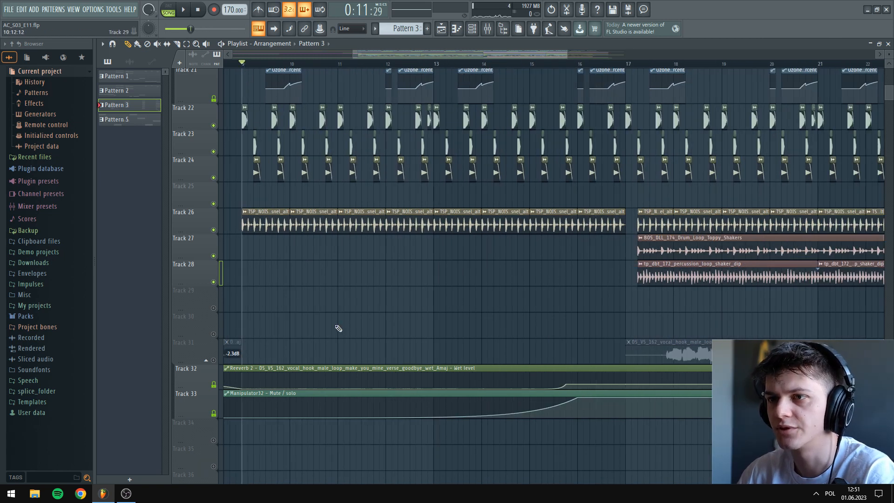
# View the sample settings of TSP_NOISIA_V2_snare_light_snare_30004 and RKU_AHS_SNARE_ONE_SHOT_CREEPER_HIGH, closing each window
pyautogui.keyDown('ctrl'); pyautogui.scroll(2, 268, 296); pyautogui.keyUp('ctrl')
pyautogui.moveTo(395, 53); pyautogui.dragTo(384, 53)
pyautogui.doubleClick(382, 225)
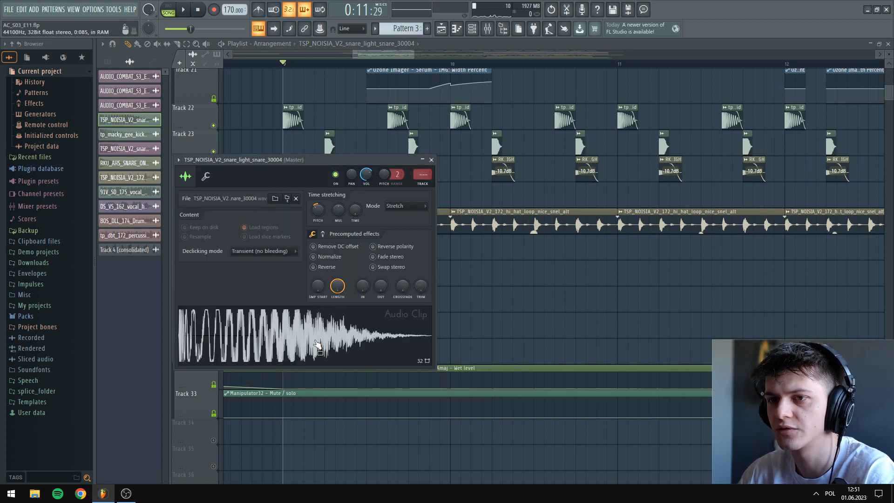
pyautogui.click(431, 159)
pyautogui.keyDown('ctrl'); pyautogui.scroll(3, 336, 176); pyautogui.keyUp('ctrl')
pyautogui.scroll(1, 354, 186)
pyautogui.doubleClick(373, 201)
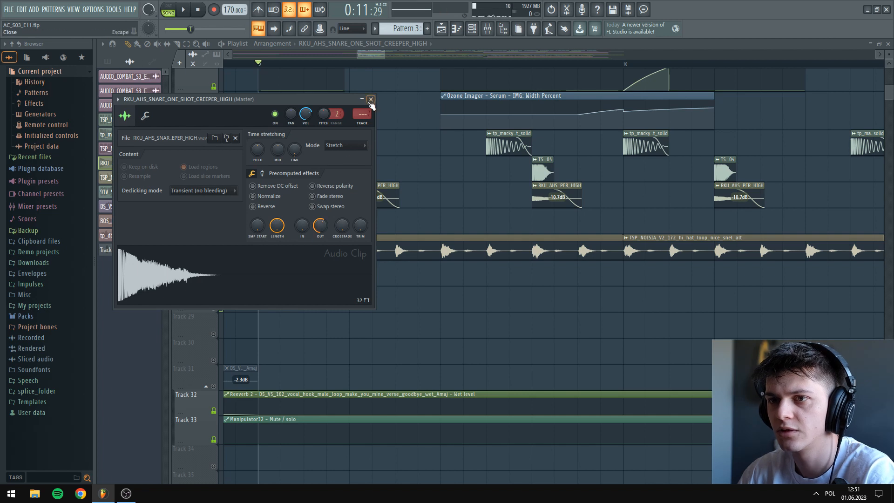
pyautogui.click(370, 100)
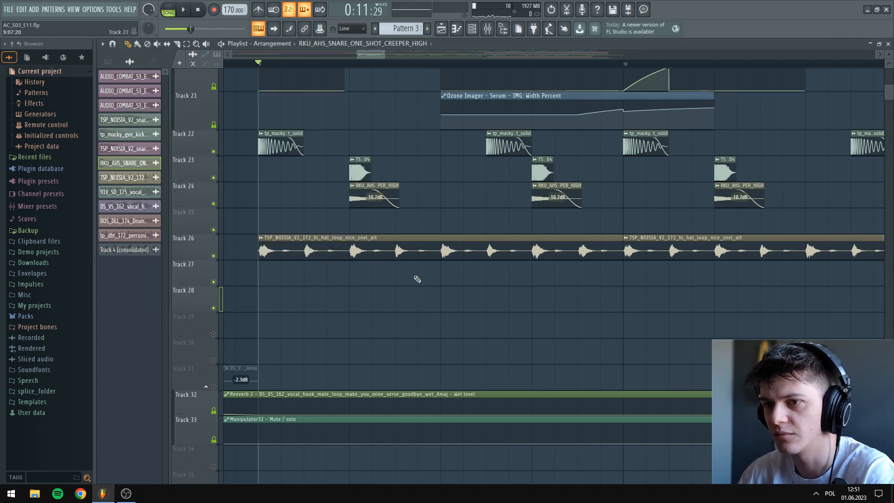
# View the sample settings of the TSP_NOISIA_V2_172_hi_hat_loop_nice_snel_alt clip on Track 26
pyautogui.keyDown('ctrl'); pyautogui.scroll(-5, 468, 249); pyautogui.keyUp('ctrl')
pyautogui.doubleClick(388, 251)
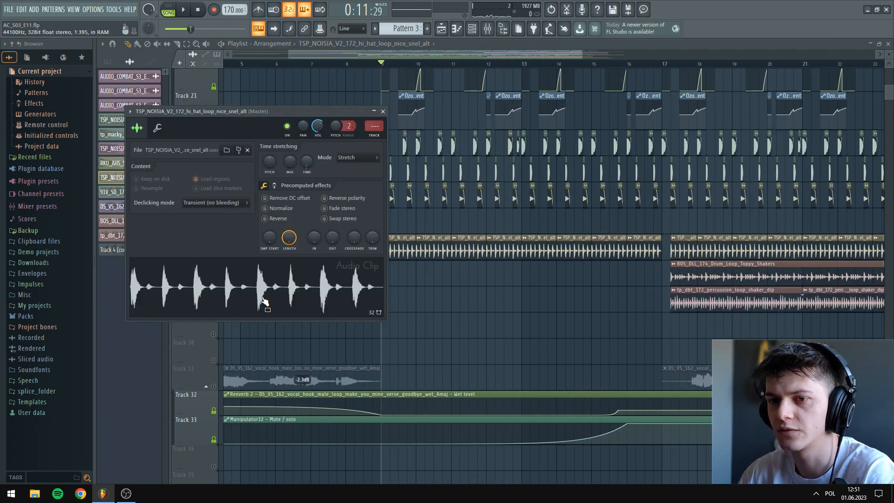
pyautogui.click(383, 112)
# View the sample settings of BOS_DLL_174_Drum_Loop_Toppy_Shakers and tp_dbt_172_percussion_loop_shaker_dip, on Tracks 27 and 28
pyautogui.keyDown('ctrl'); pyautogui.scroll(3, 550, 277); pyautogui.keyUp('ctrl')
pyautogui.keyDown('ctrl'); pyautogui.scroll(3, 545, 289); pyautogui.keyUp('ctrl')
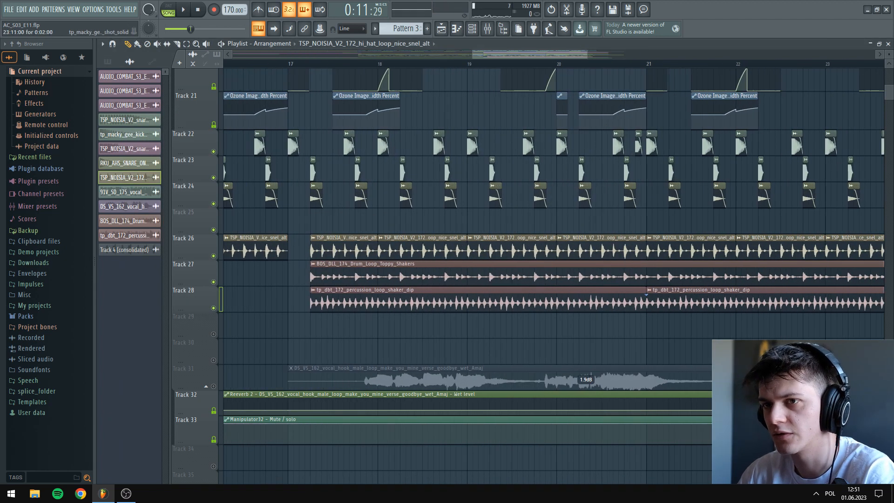
pyautogui.doubleClick(419, 275)
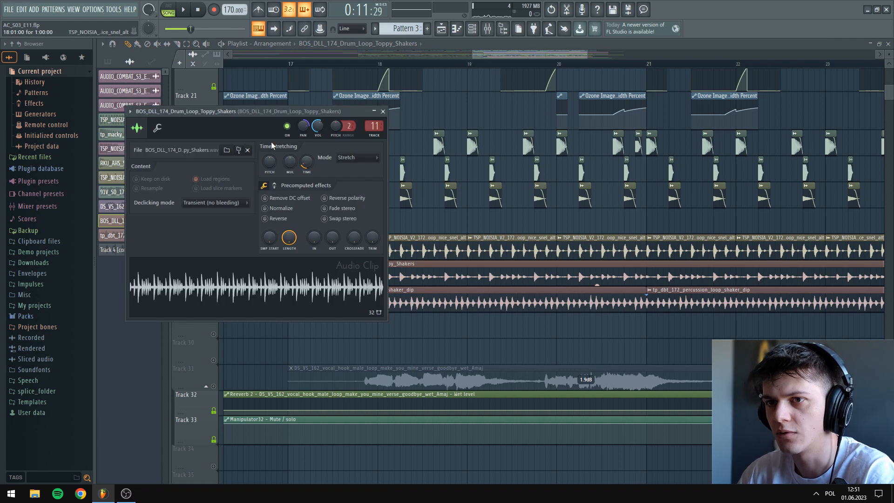
pyautogui.click(384, 113)
pyautogui.doubleClick(431, 301)
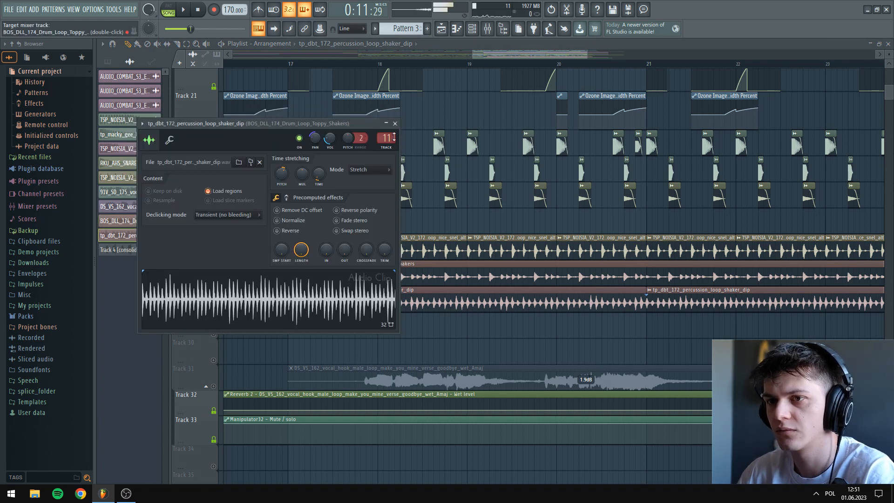
pyautogui.click(395, 123)
# Play the drum tracks in the playlist from bar 9
pyautogui.keyDown('ctrl'); pyautogui.scroll(-5, 401, 231); pyautogui.keyUp('ctrl')
pyautogui.keyDown('ctrl'); pyautogui.scroll(3, 401, 230); pyautogui.keyUp('ctrl')
pyautogui.keyDown('ctrl'); pyautogui.scroll(-2, 409, 228); pyautogui.keyUp('ctrl')
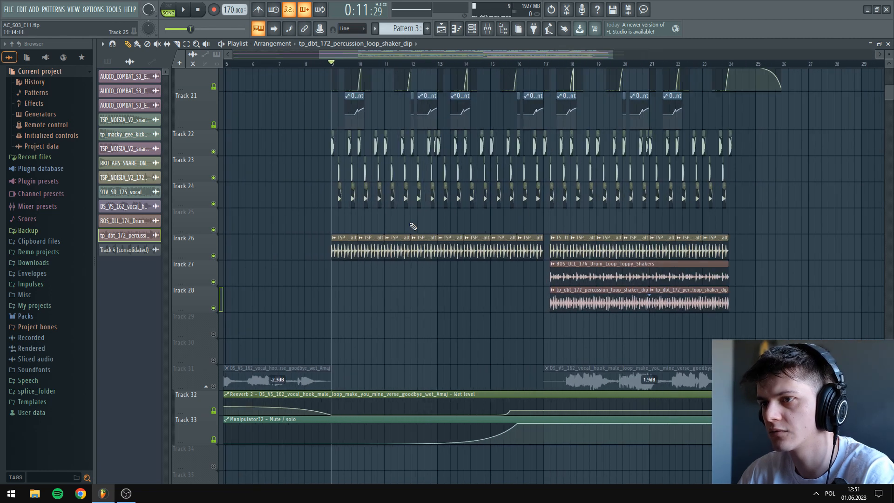
pyautogui.keyDown('ctrl'); pyautogui.scroll(2, 413, 227); pyautogui.keyUp('ctrl')
pyautogui.press('space')
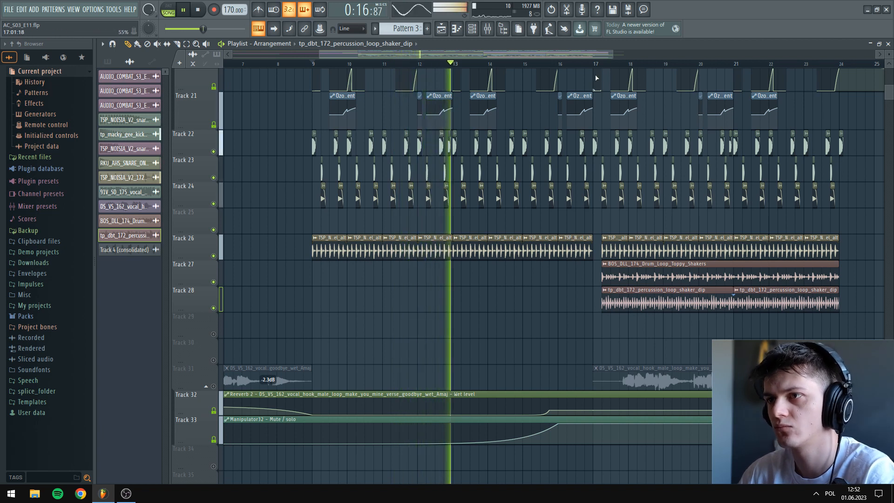
pyautogui.keyDown('ctrl'); pyautogui.scroll(-3, 484, 309); pyautogui.keyUp('ctrl')
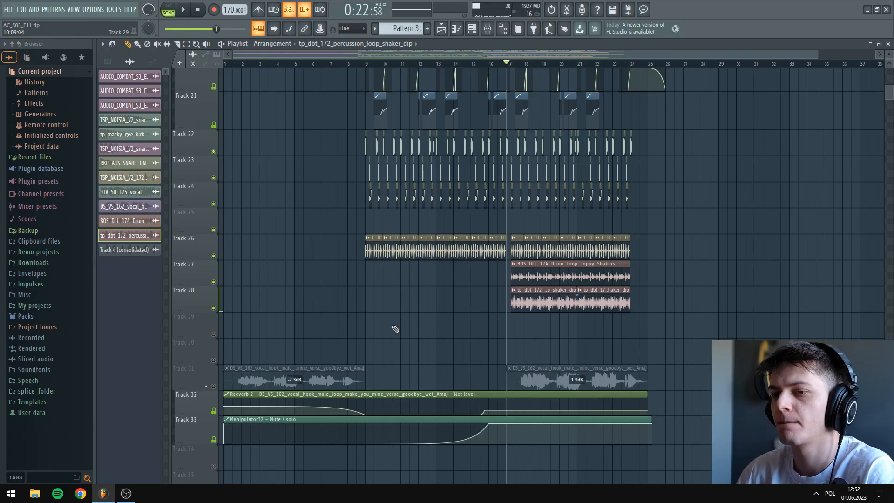
# Solo the vocal hook on Track 31 and show its clip at the start of the playlist
pyautogui.scroll(8, 302, 320)
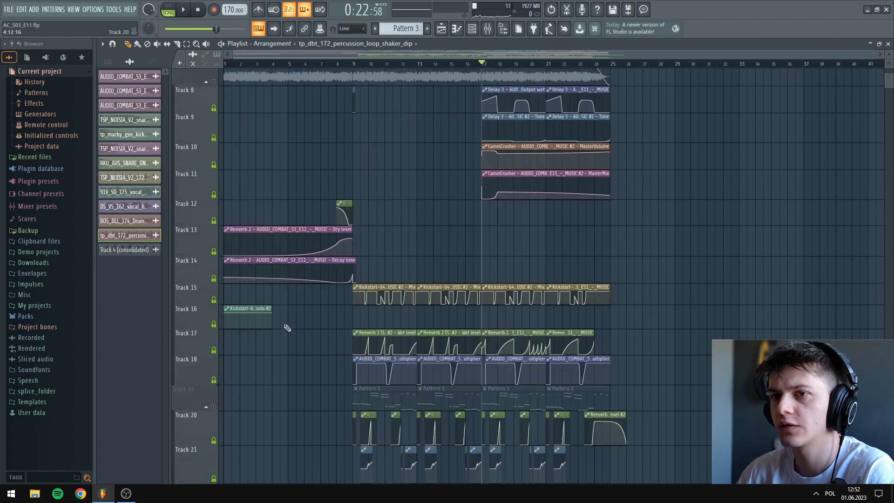
pyautogui.scroll(-8, 280, 372)
pyautogui.press('space')
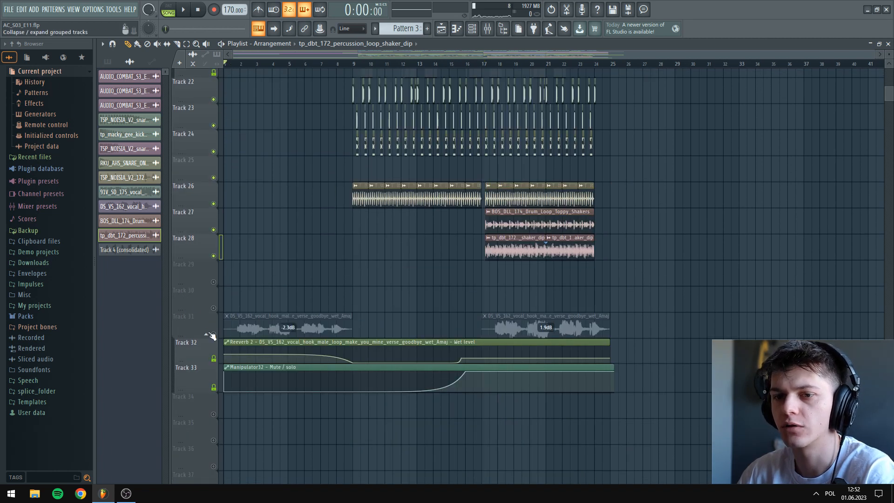
pyautogui.scroll(3, 274, 203)
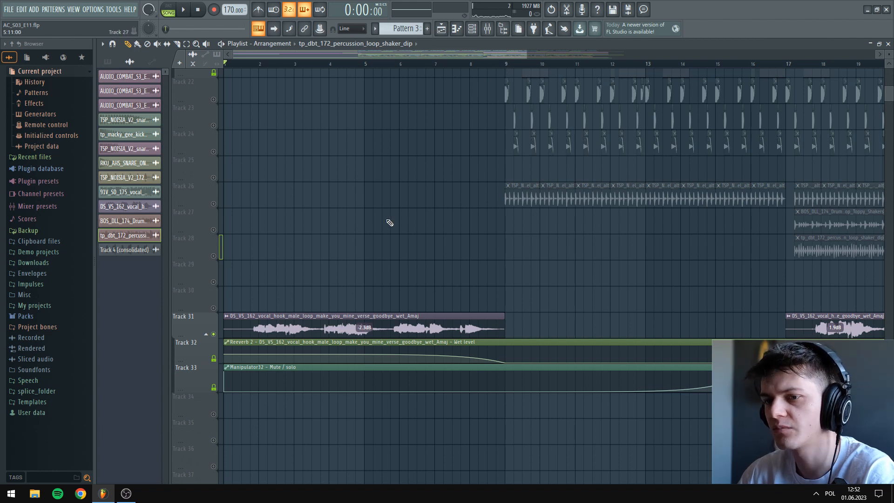
pyautogui.scroll(4, 301, 249)
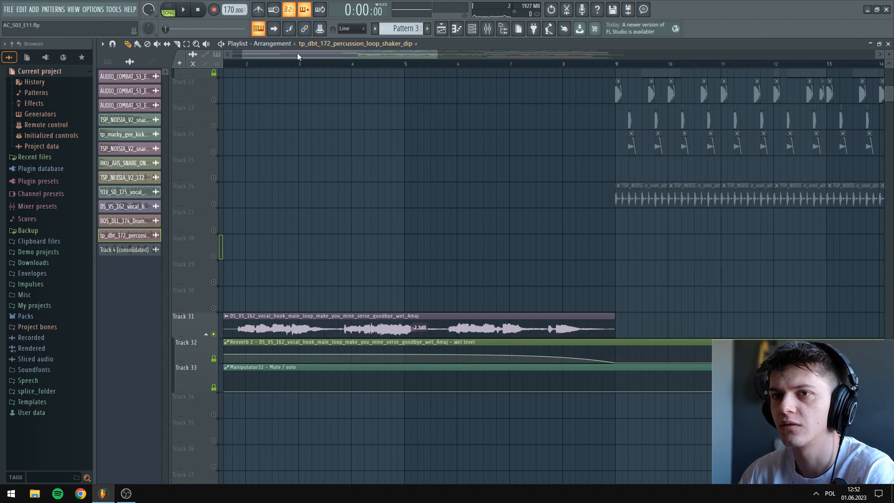
pyautogui.moveTo(298, 57); pyautogui.dragTo(285, 57)
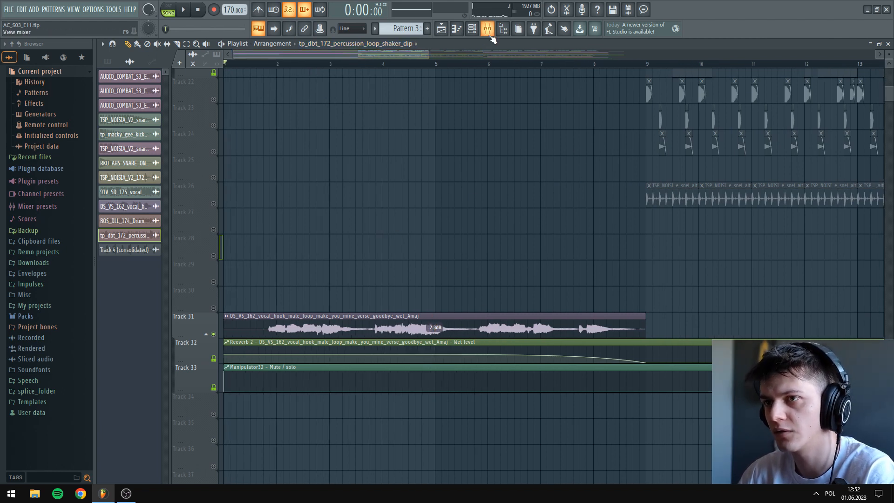
# Show the vocal hook's mixer track and disable all of its effects
pyautogui.doubleClick(459, 321)
pyautogui.click(444, 172)
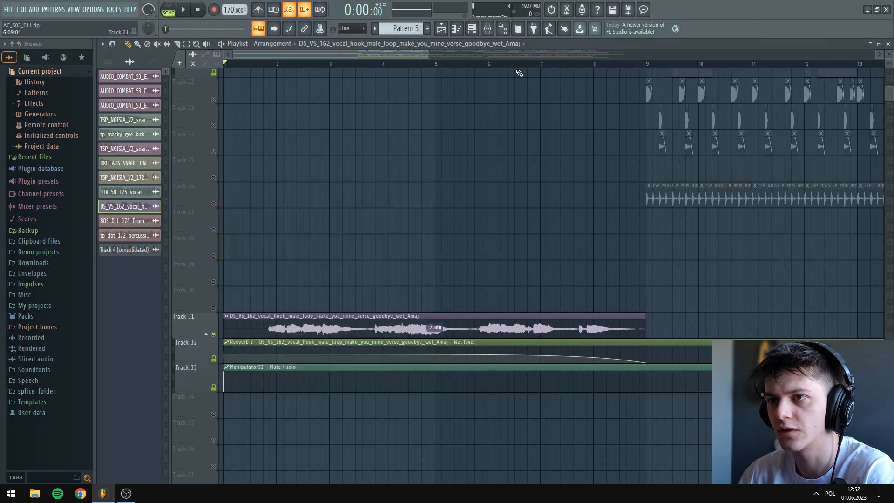
pyautogui.click(487, 28)
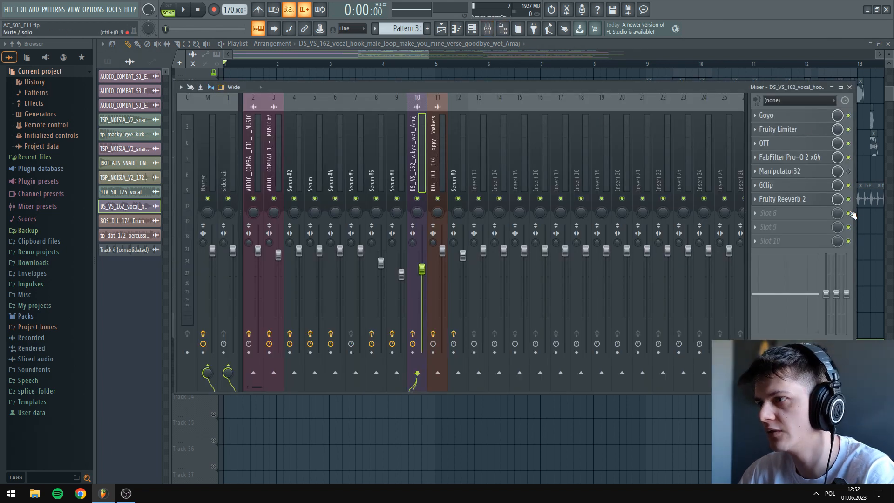
pyautogui.moveTo(855, 190); pyautogui.dragTo(853, 131)
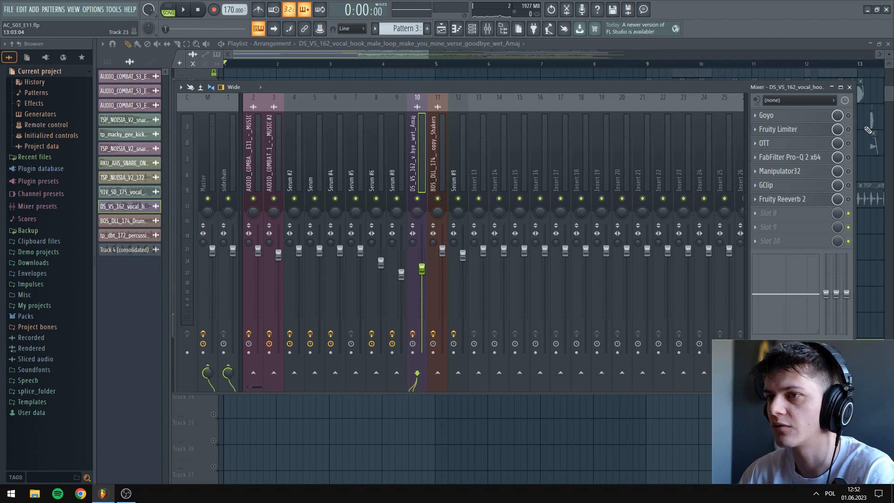
# View the Goyo voice separator on the vocal's mixer track and close its window
pyautogui.click(770, 116)
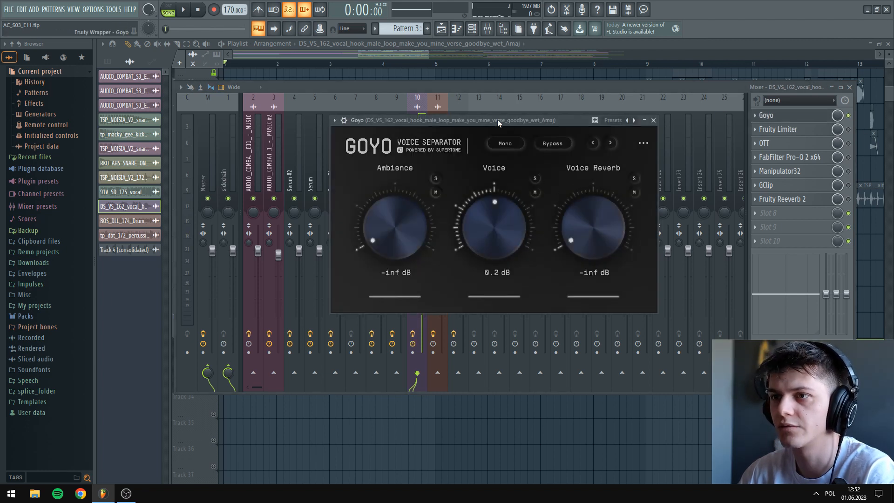
pyautogui.moveTo(498, 120); pyautogui.dragTo(492, 115)
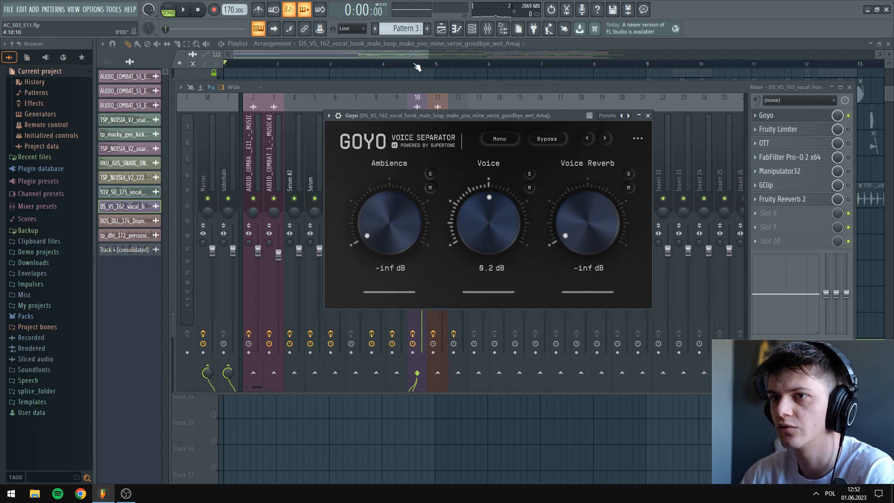
pyautogui.click(648, 115)
# Play the vocal hook with all of its effects disabled, with the mixer shown
pyautogui.click(378, 58)
pyautogui.press('space')
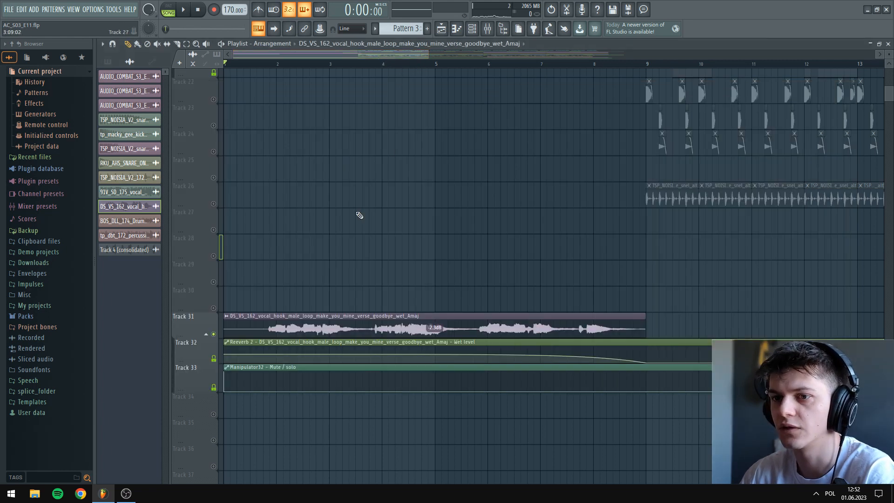
pyautogui.press('F9')
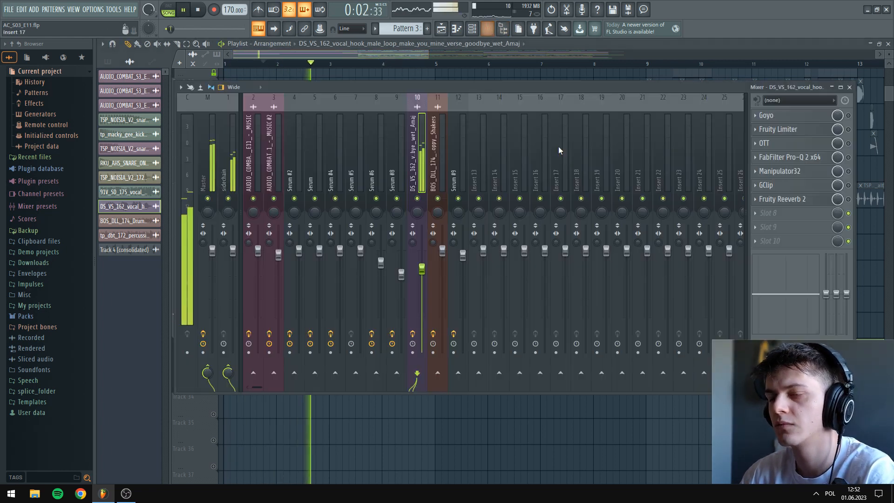
pyautogui.press('space')
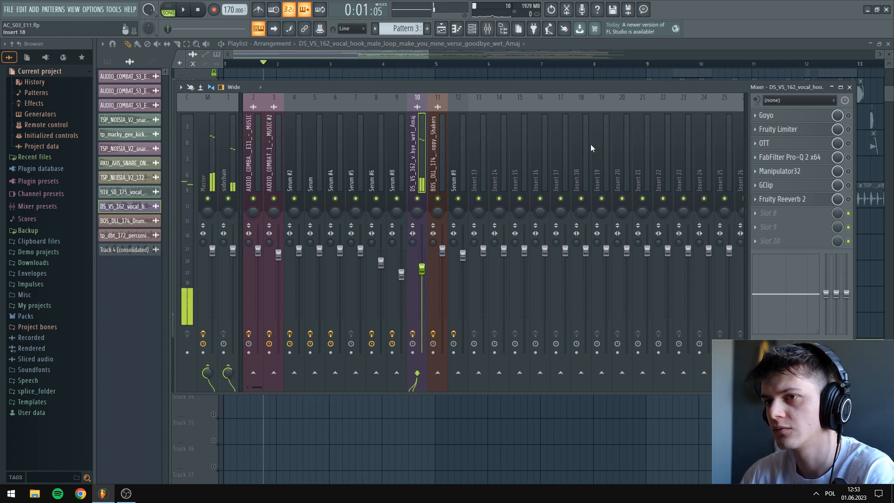
# Enable Goyo on the vocal's mixer track and play the vocal hook through it
pyautogui.click(849, 115)
pyautogui.press('space')
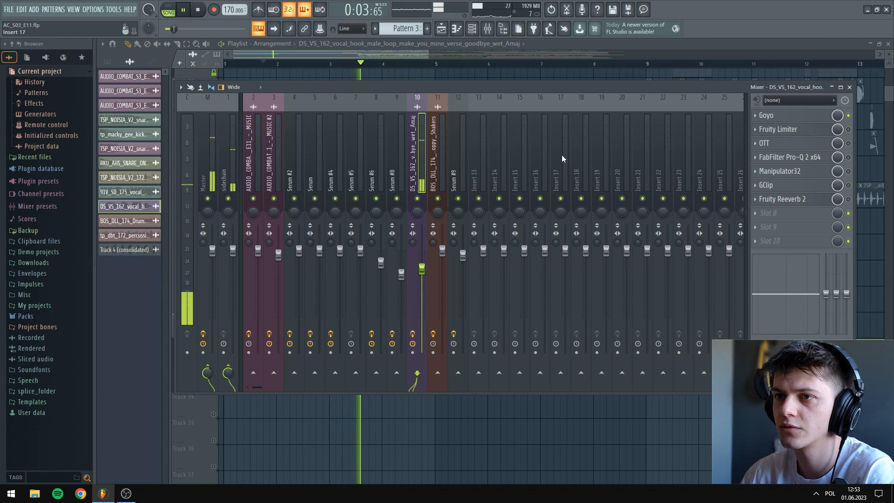
pyautogui.press('space')
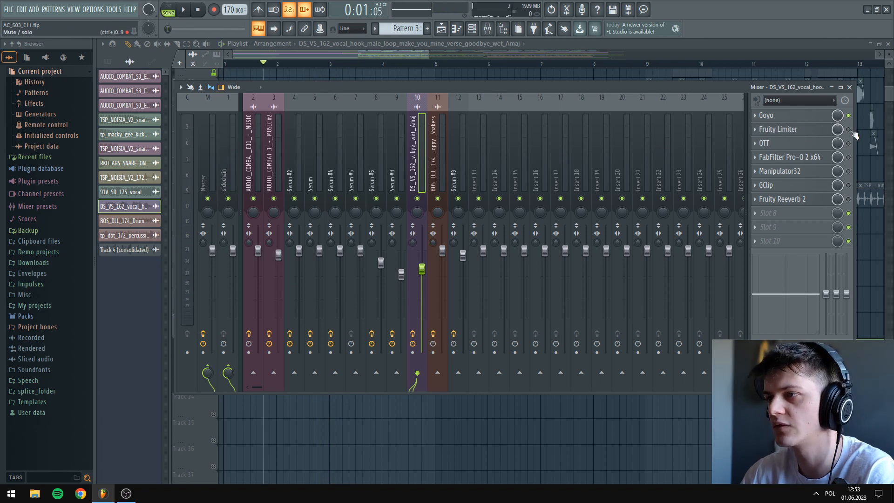
# Enable Fruity Limiter on the vocal, view its noise gate settings, and play the vocal hook through it
pyautogui.click(848, 129)
pyautogui.click(788, 130)
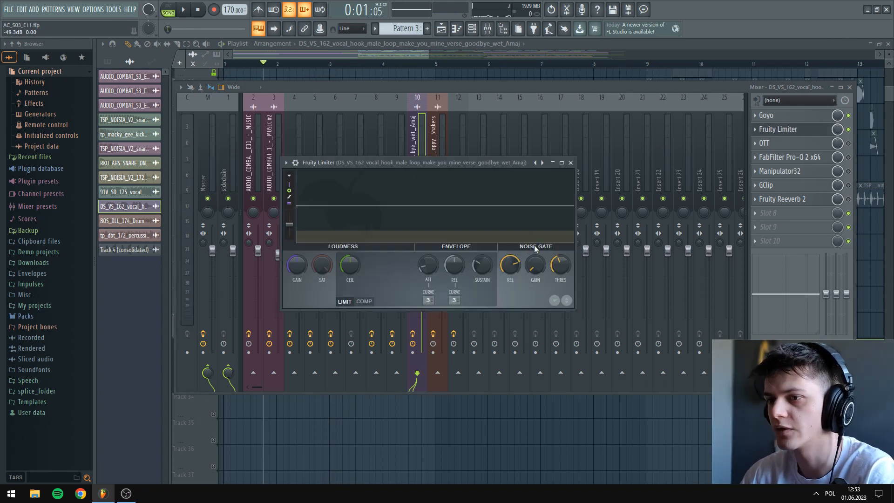
pyautogui.press('space')
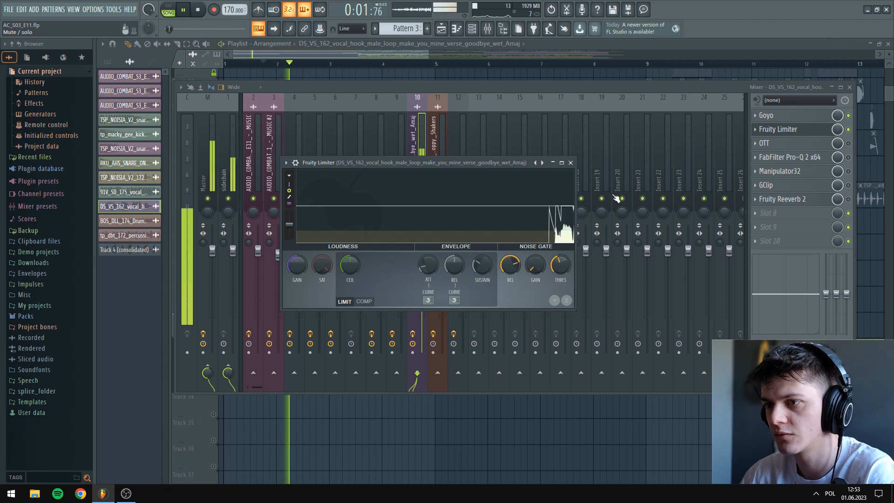
# Stop playback, enable OTT on the vocal's mixer track, view its settings, and play the vocal hook through it
pyautogui.press('space')
pyautogui.click(853, 148)
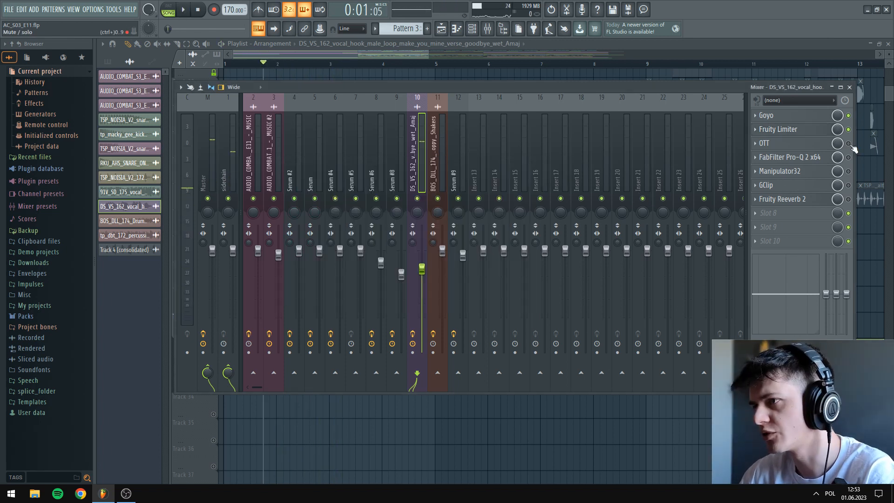
pyautogui.click(362, 56)
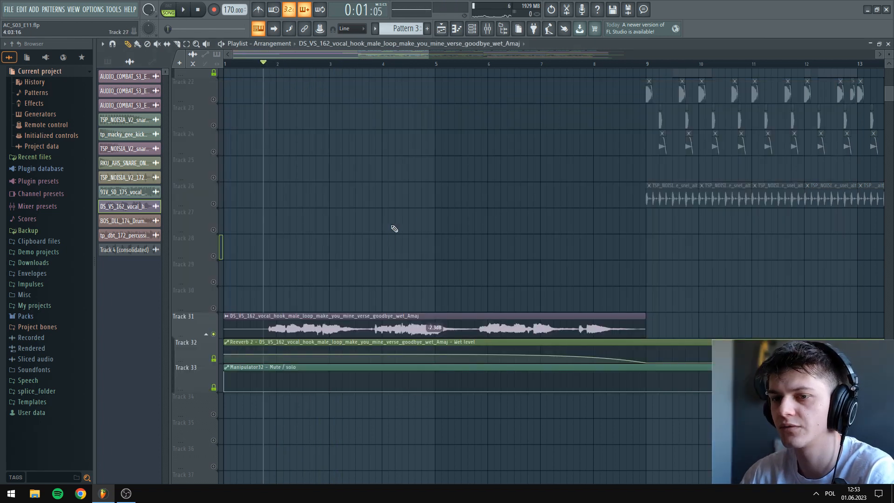
pyautogui.click(489, 29)
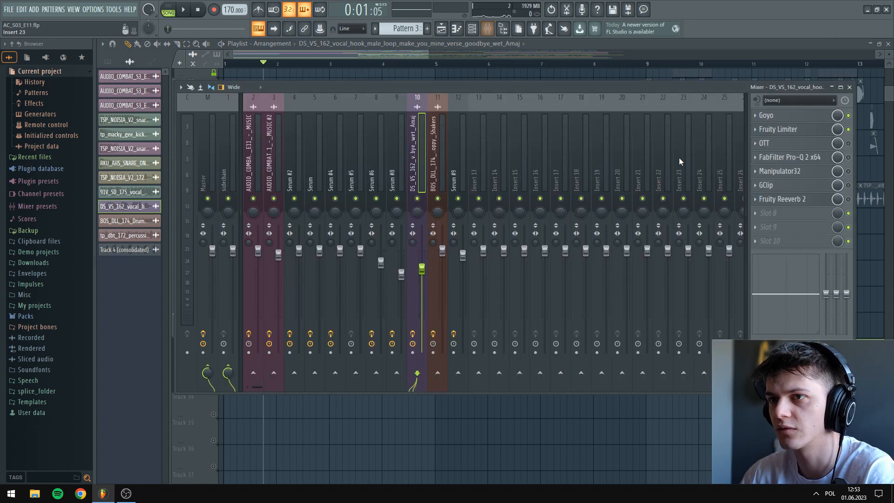
pyautogui.click(770, 146)
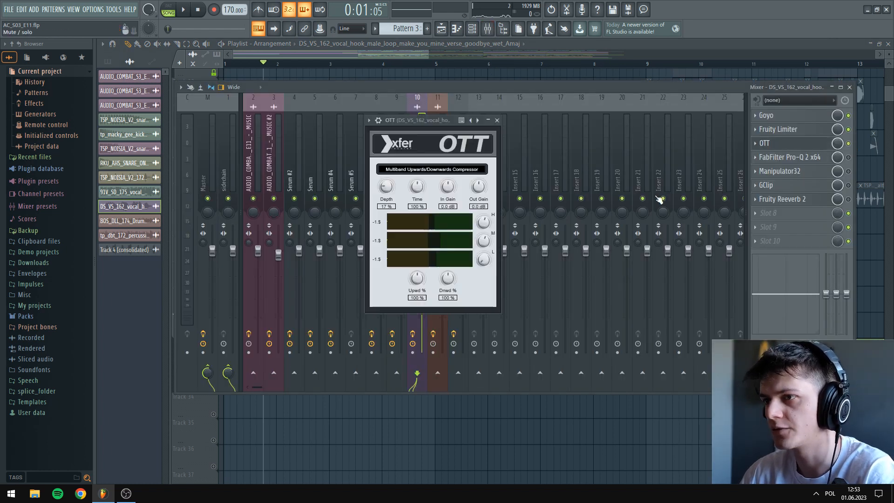
pyautogui.press('space')
pyautogui.click(497, 120)
pyautogui.press('space')
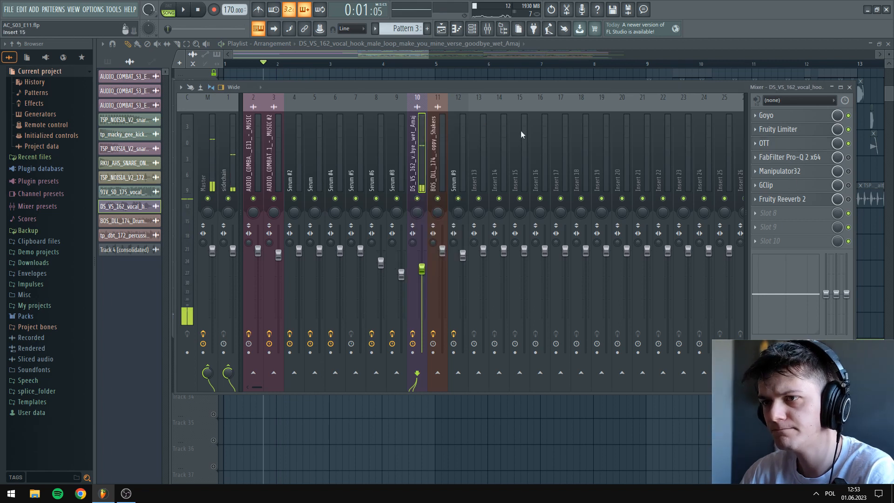
# Enable FabFilter Pro-Q 2 on the vocal, view its EQ curve while playing the hook, and close its window
pyautogui.click(783, 161)
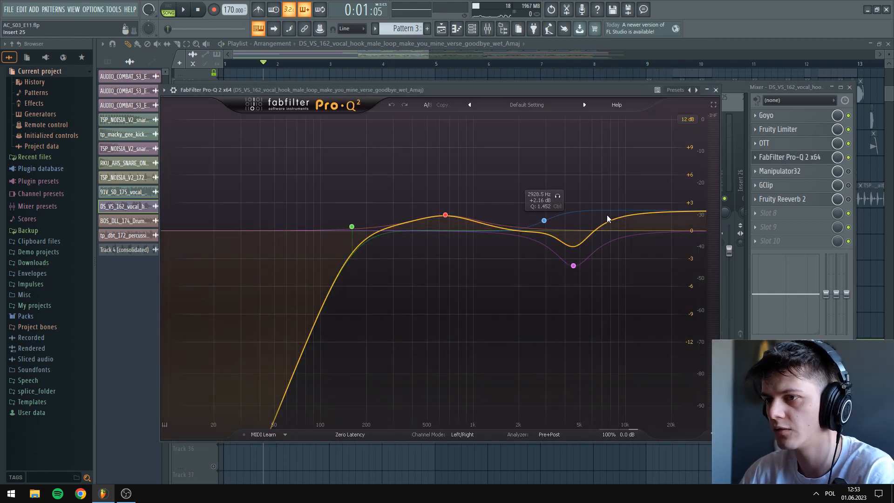
pyautogui.press('space')
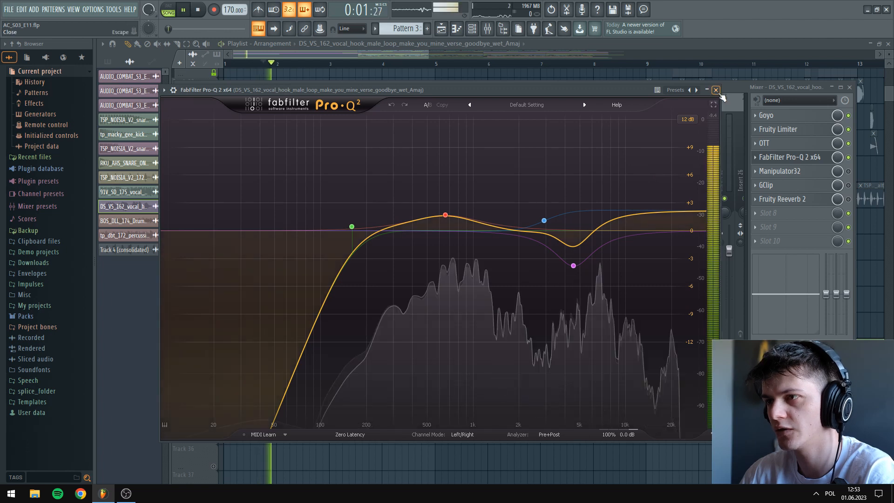
pyautogui.press('space')
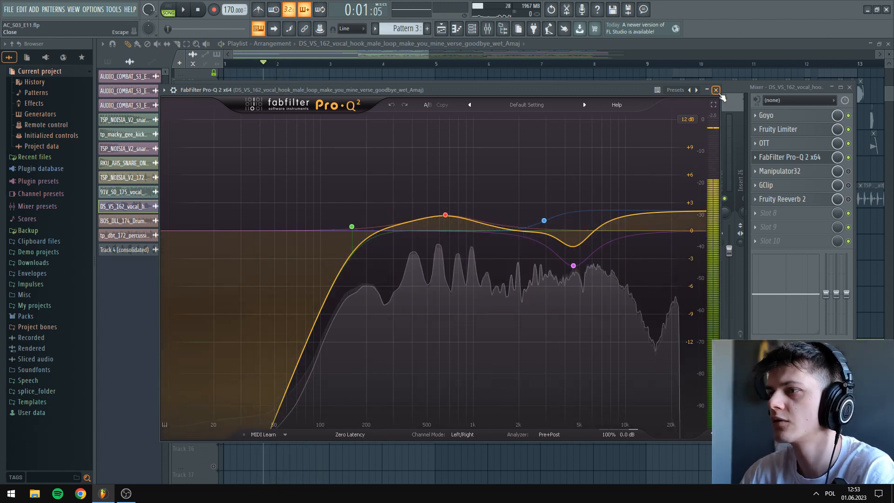
pyautogui.click(717, 90)
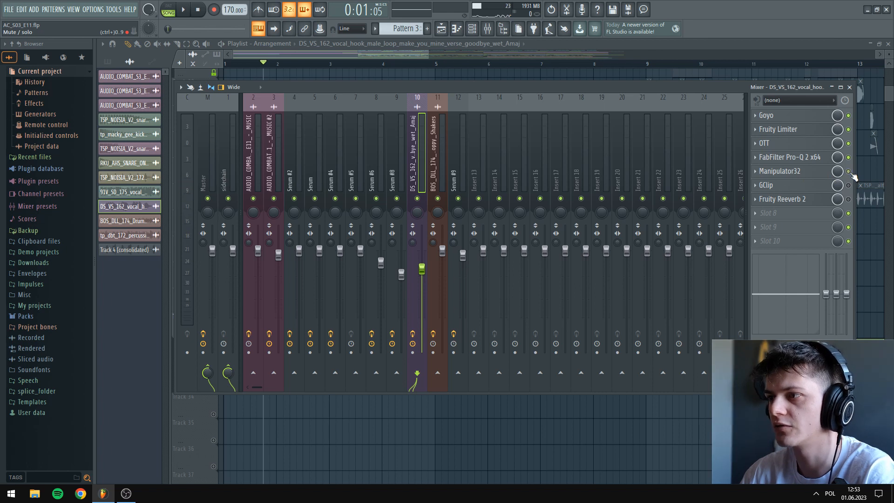
# Enable Manipulator32, GClip and Fruity Reeverb 2 on the vocal, viewing each effect's settings and closing its window
pyautogui.click(802, 174)
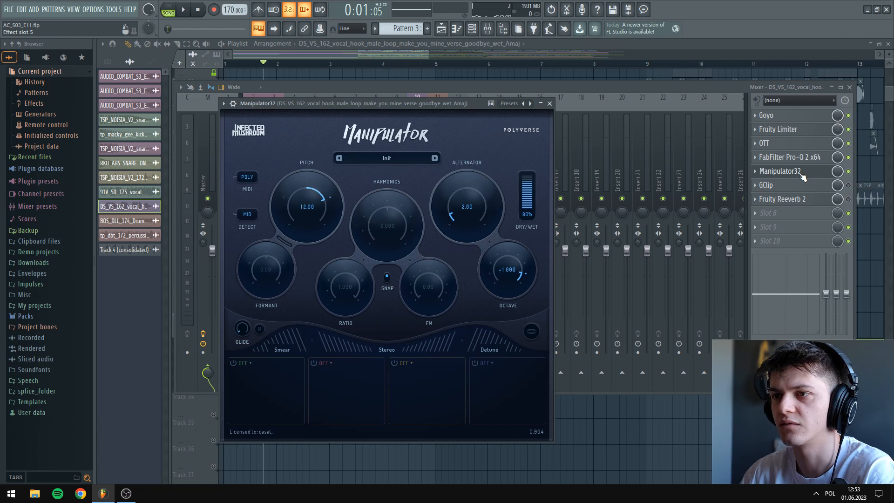
pyautogui.click(551, 103)
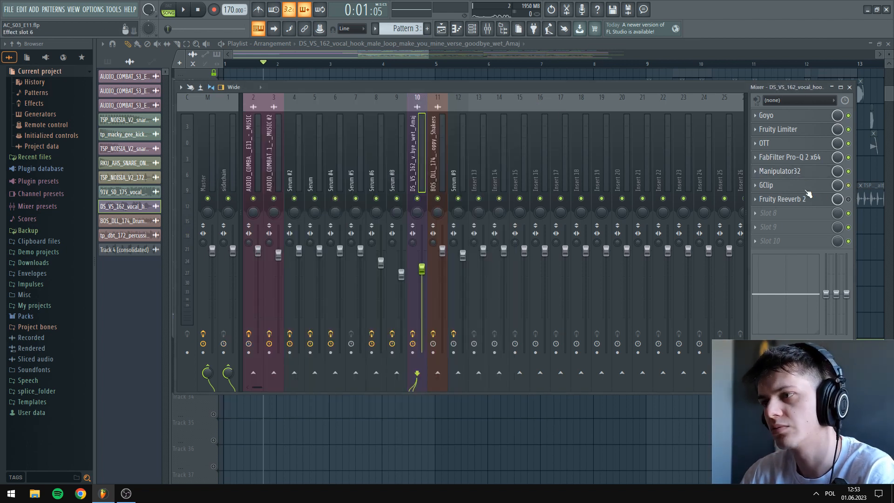
pyautogui.click(783, 189)
pyautogui.click(461, 161)
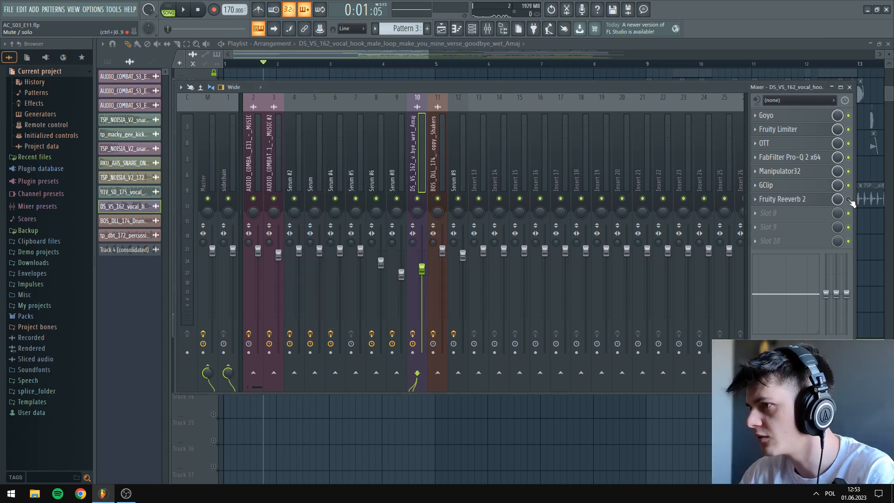
pyautogui.click(812, 204)
pyautogui.click(374, 107)
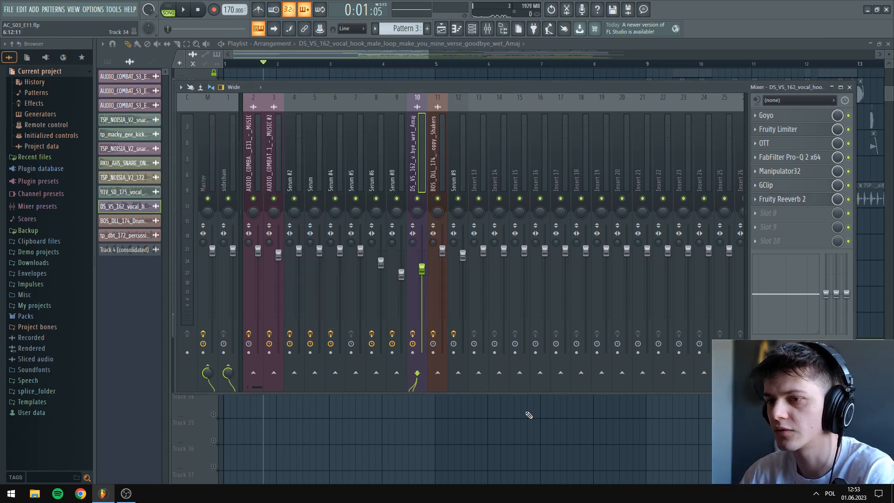
# Hide the mixer and play the first vocal hook on Track 31 from the song's start with all effects enabled
pyautogui.press('F9')
pyautogui.scroll(-3, 253, 146)
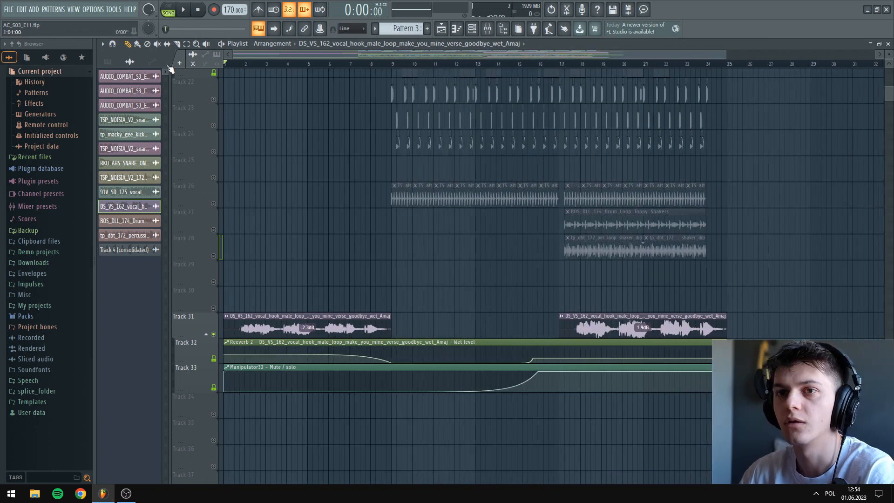
pyautogui.scroll(3, 263, 65)
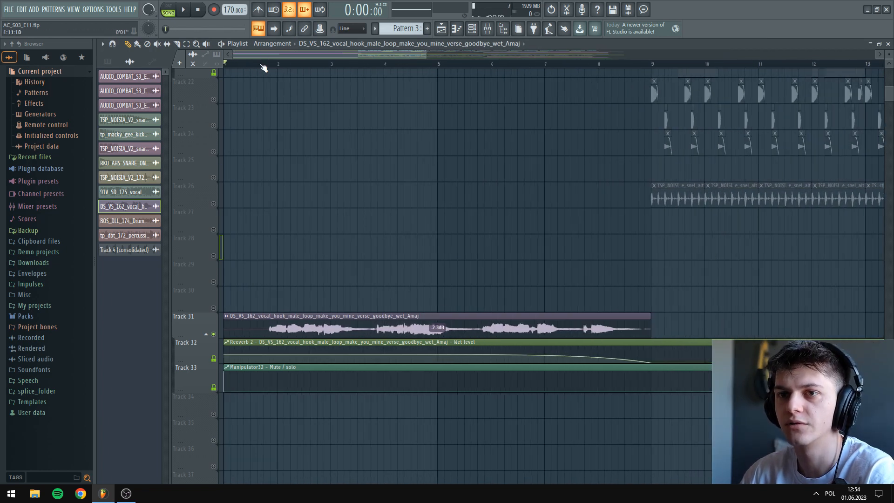
pyautogui.press('space')
pyautogui.scroll(-3, 372, 237)
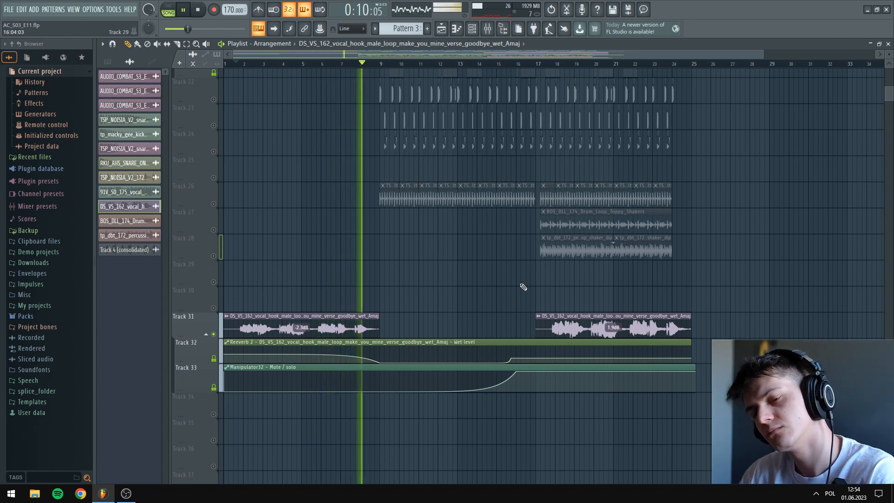
pyautogui.press('space')
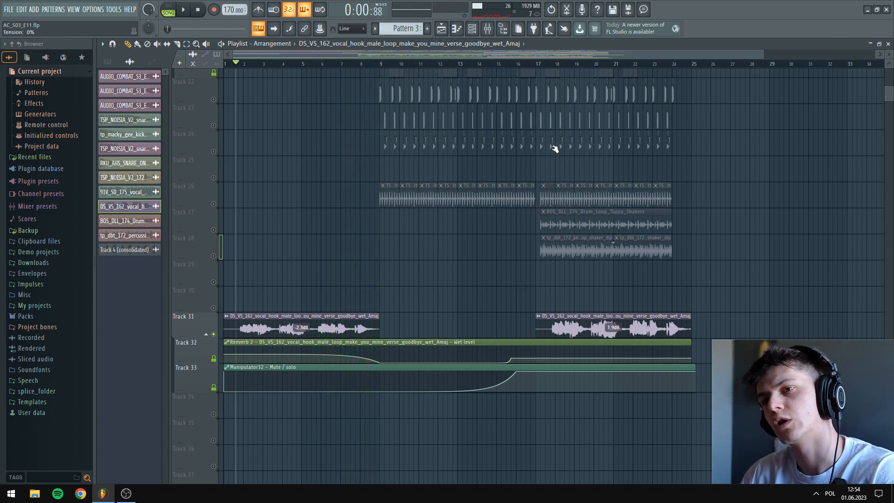
# Play the second vocal hook on Track 31 from bar 17, then stop playback
pyautogui.click(541, 64)
pyautogui.scroll(3, 611, 317)
pyautogui.press('space')
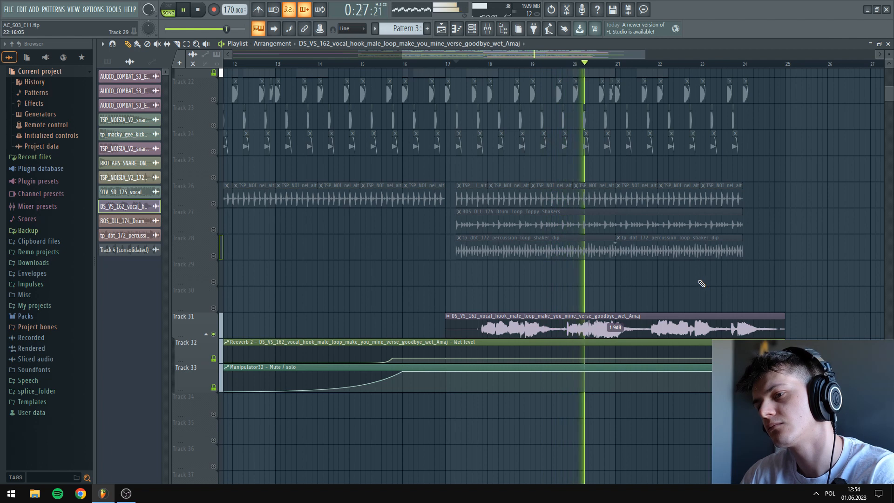
pyautogui.scroll(-3, 680, 278)
pyautogui.press('space')
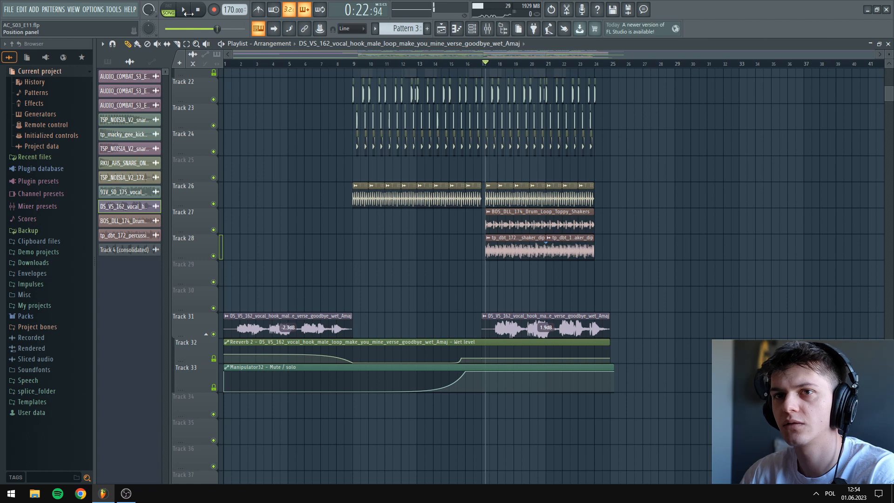
# Solo Track 2 and play Pattern 5 from the song's start, continuing from bar 4
pyautogui.click(195, 11)
pyautogui.scroll(15, 266, 189)
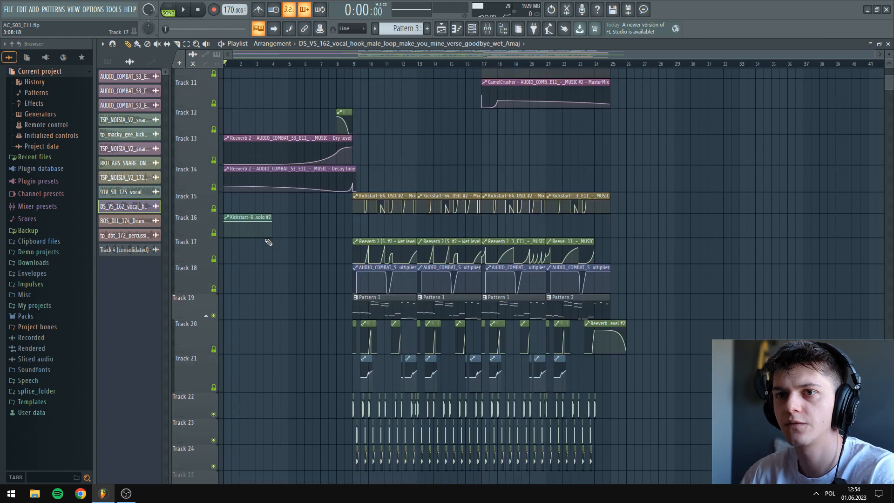
pyautogui.scroll(4, 222, 121)
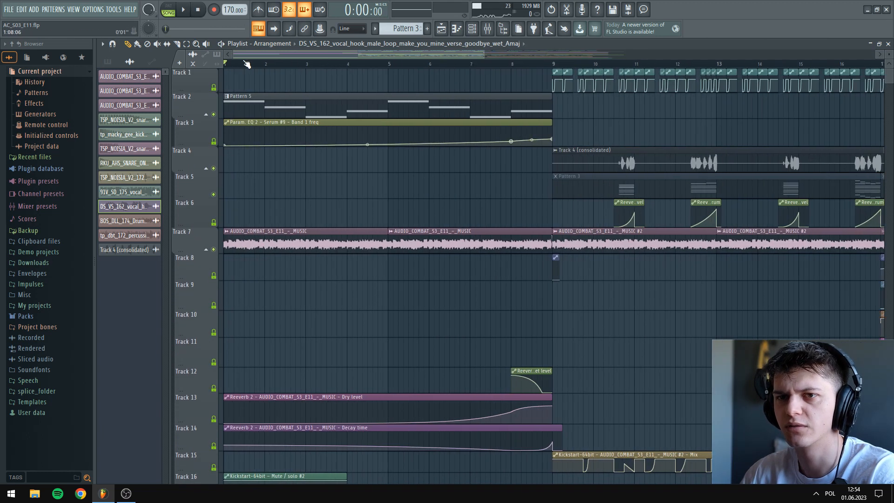
pyautogui.rightClick(214, 114)
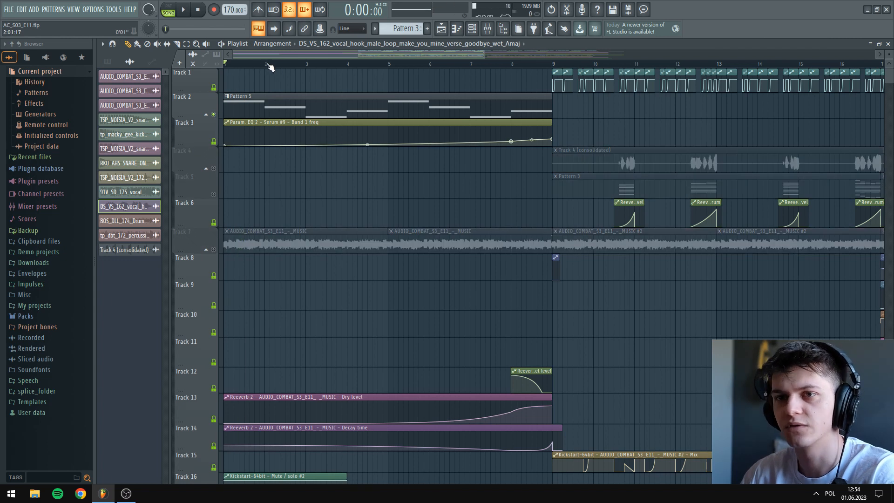
pyautogui.press('space')
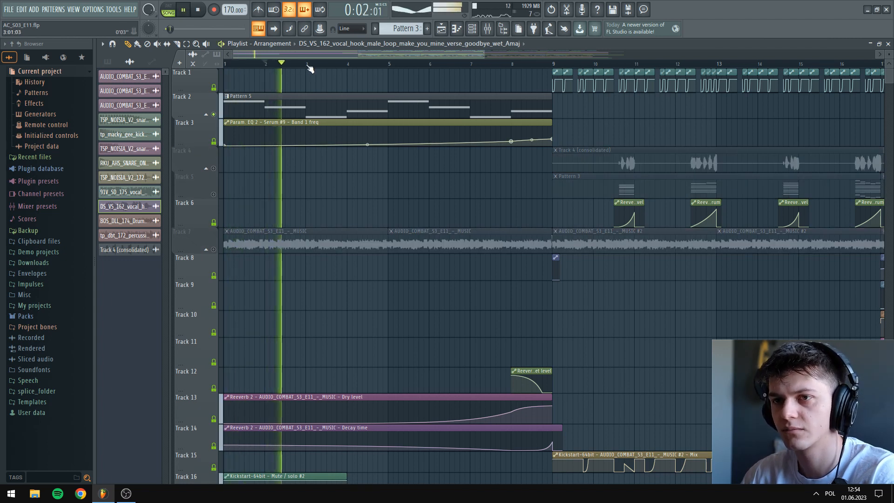
pyautogui.click(349, 64)
pyautogui.press('space')
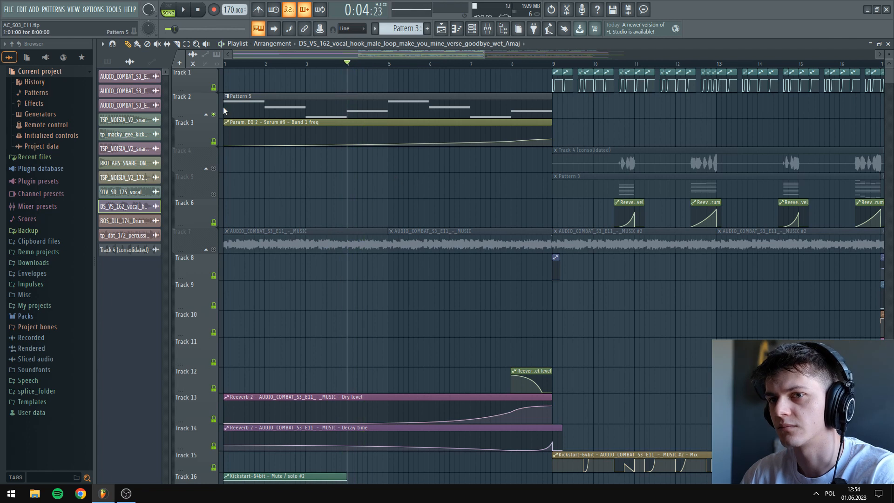
# Unsolo Track 2 to reactivate the other playlist tracks and bring the whole arrangement into view
pyautogui.rightClick(217, 115)
pyautogui.keyDown('ctrl'); pyautogui.scroll(-4, 309, 176); pyautogui.keyUp('ctrl')
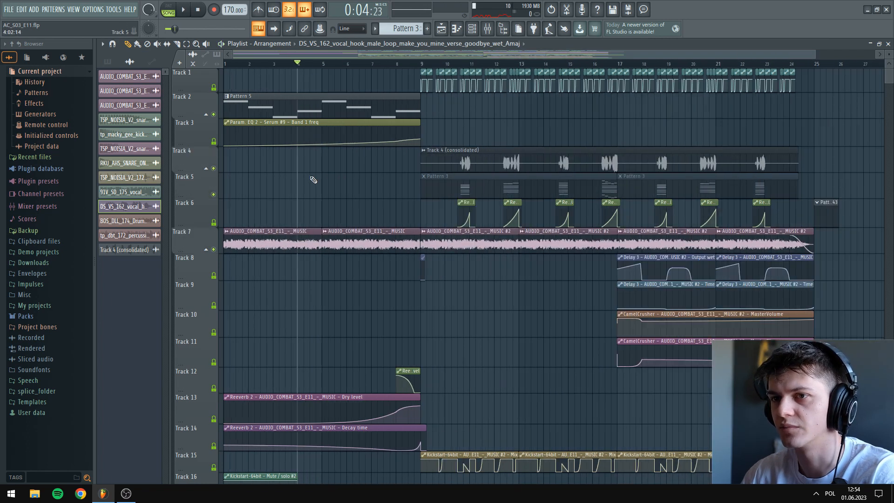
pyautogui.scroll(-5, 661, 285)
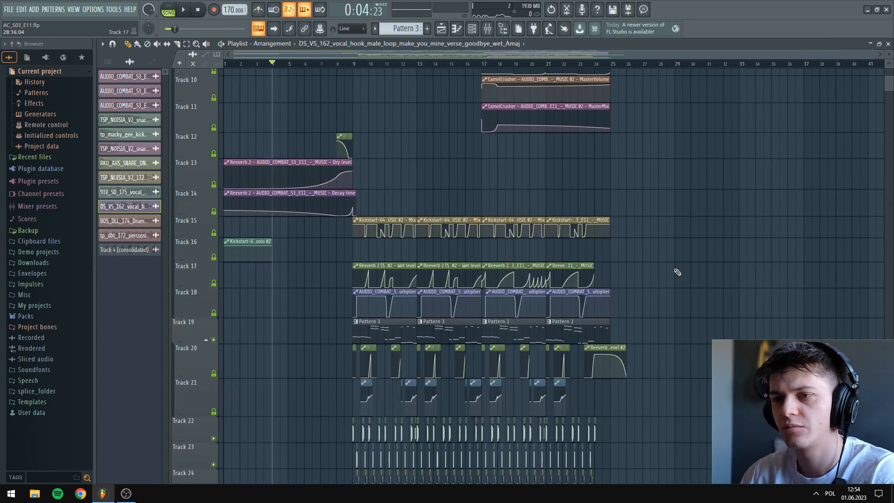